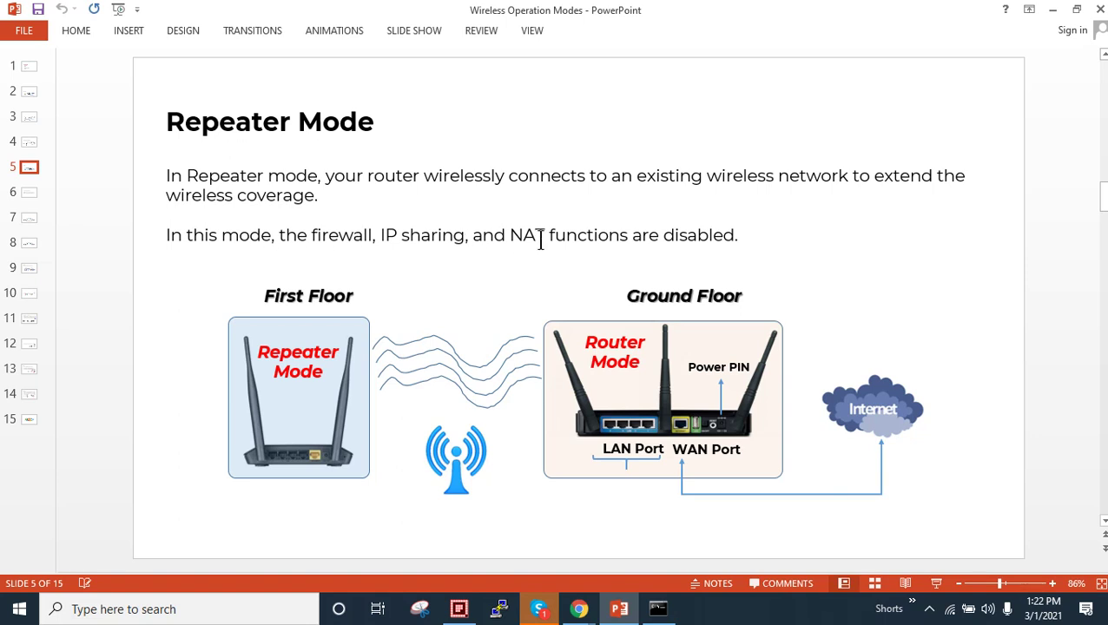
# - Insert a comma right after 'IP sharing' on the Repeater Mode slide 5
pyautogui.click(466, 236)
pyautogui.write(',')
# - From a command prompt, run ncpa.cpl to open Network Connections
pyautogui.moveTo(579, 608)
pyautogui.click(633, 539)
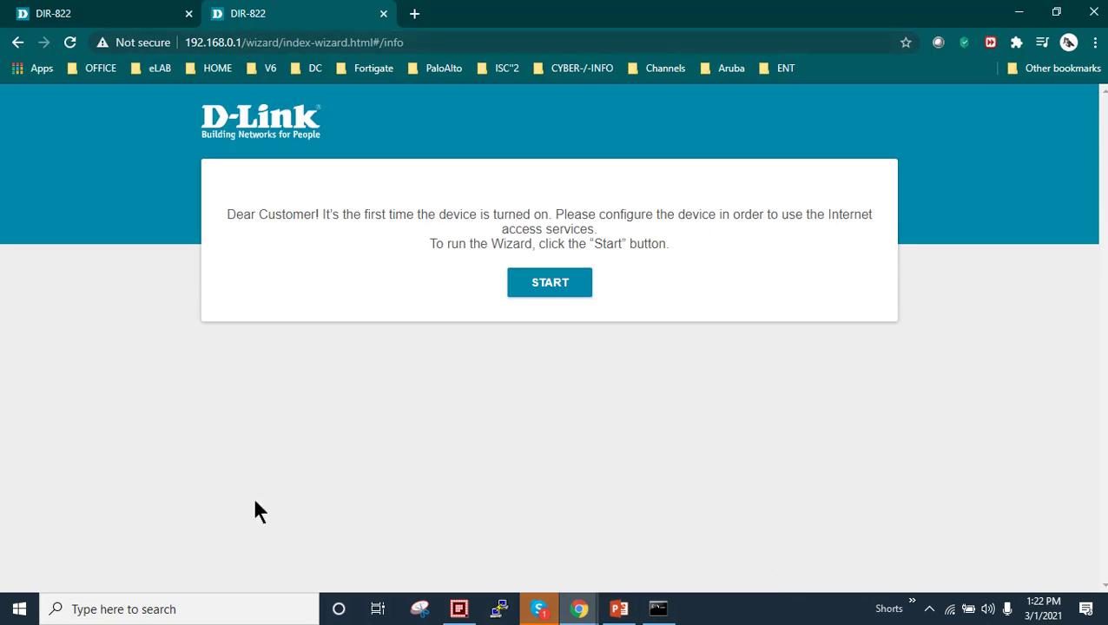
pyautogui.press('super+r')
pyautogui.press('Return')
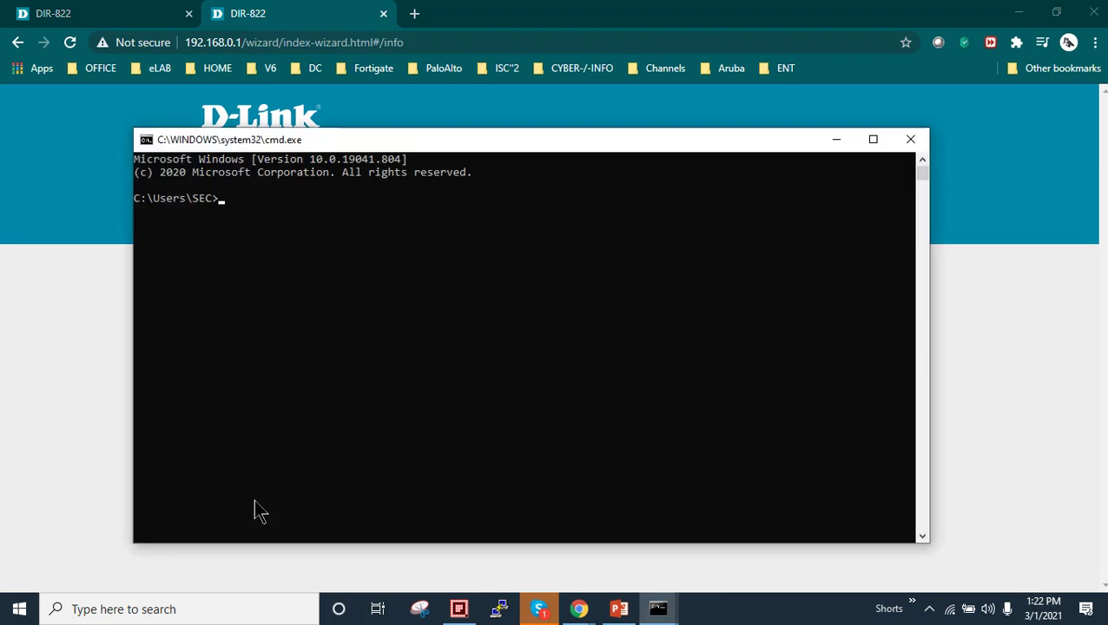
pyautogui.write('ncpa.cpl')
pyautogui.press('Return')
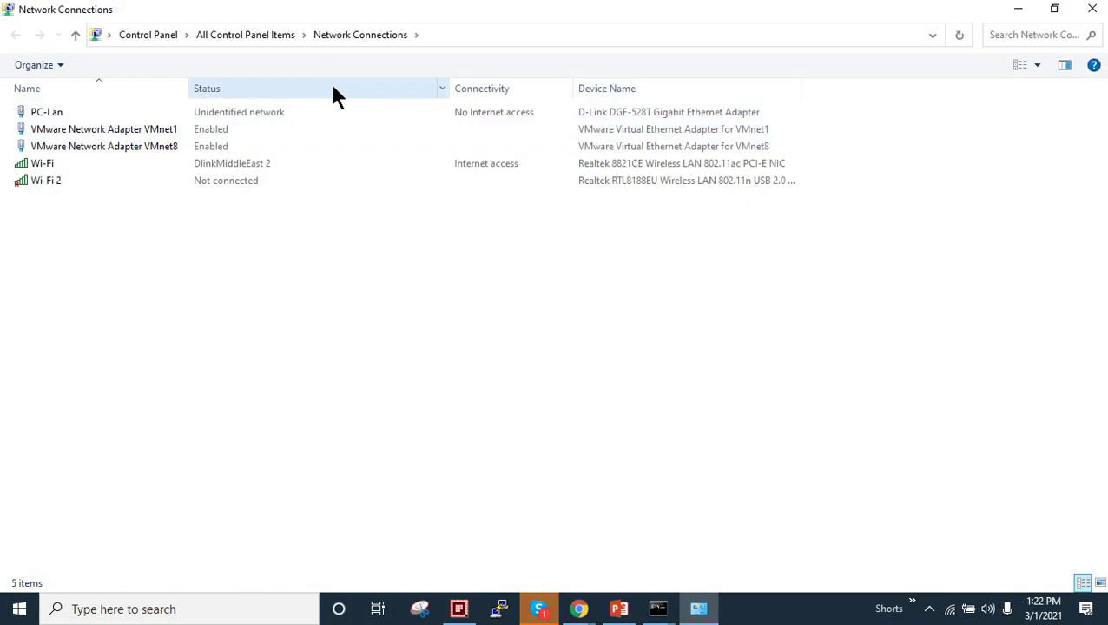
# - Check the PC-Lan adapter's details for IPv4 address 192.168.0.100, then close its dialogs
pyautogui.rightClick(52, 113)
pyautogui.click(82, 143)
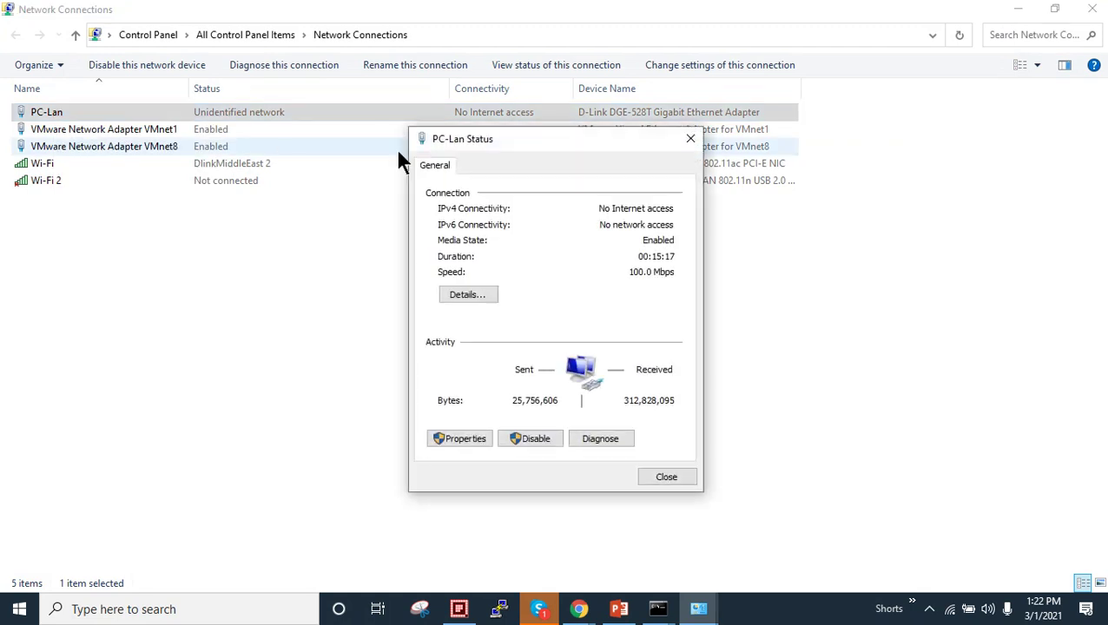
pyautogui.moveTo(415, 137); pyautogui.dragTo(17, 63)
pyautogui.click(65, 219)
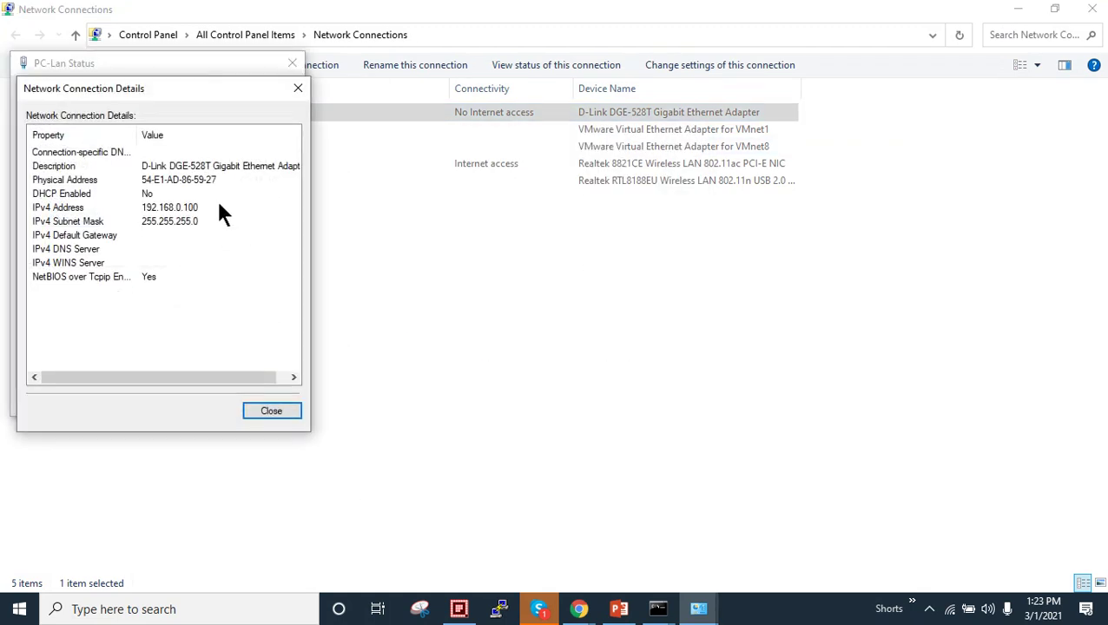
pyautogui.click(191, 209)
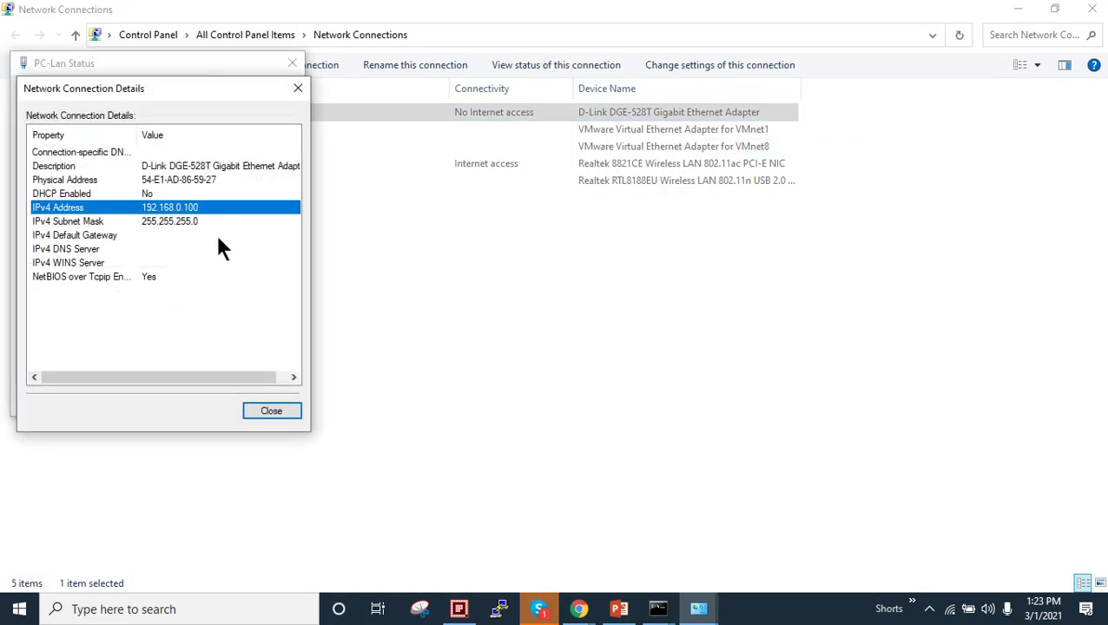
pyautogui.click(272, 411)
pyautogui.click(293, 61)
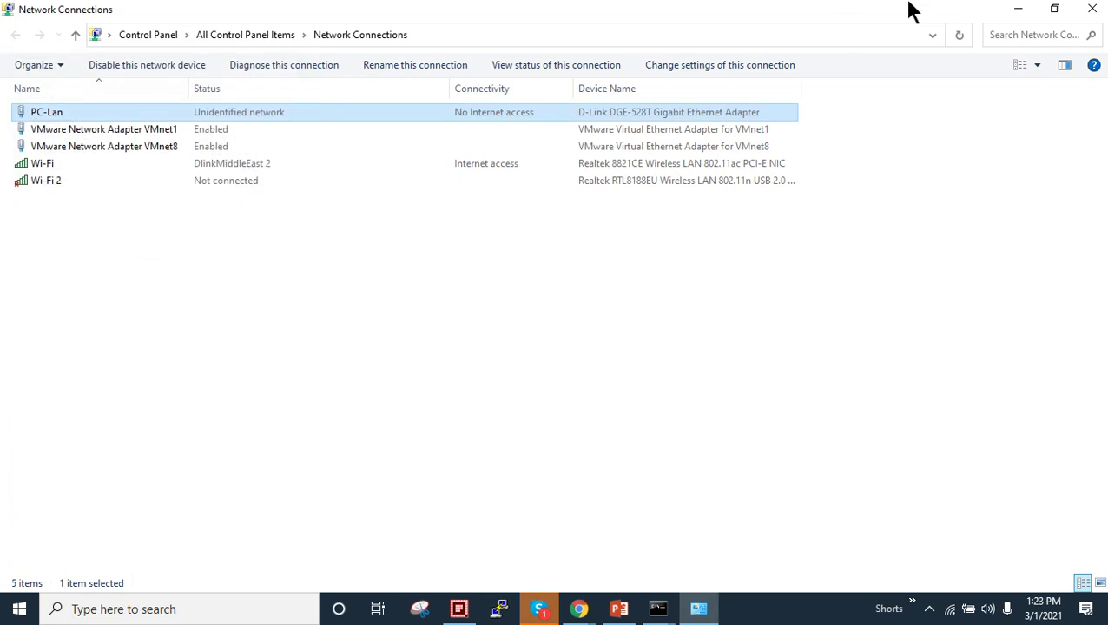
# - Run 'ping 192.168.0.1' in Command Prompt to check the router replies
pyautogui.click(1013, 9)
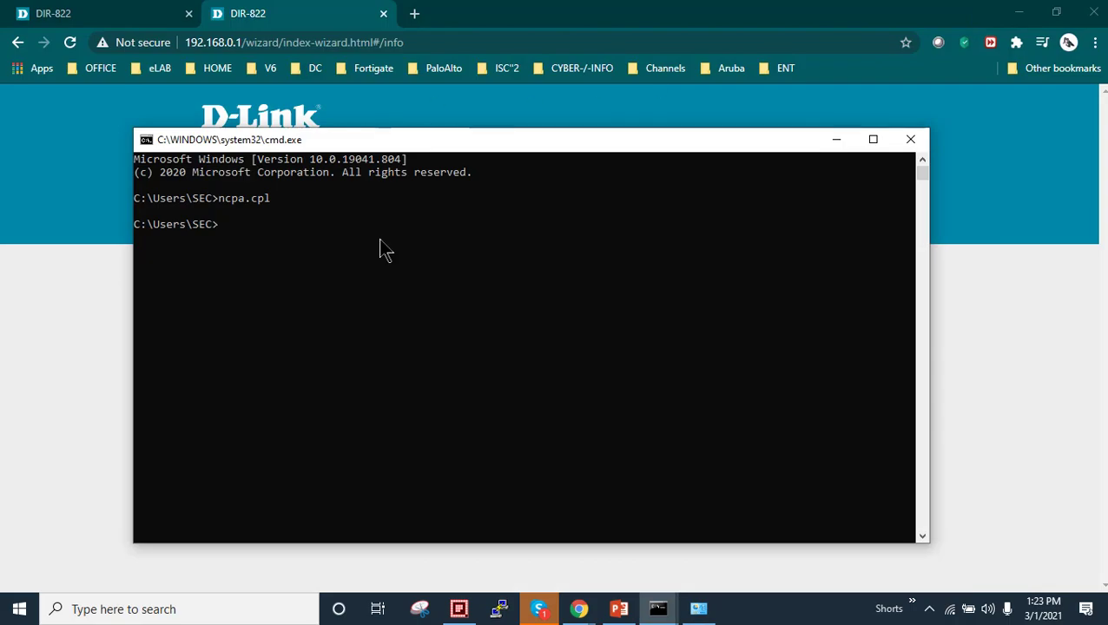
pyautogui.write('ping')
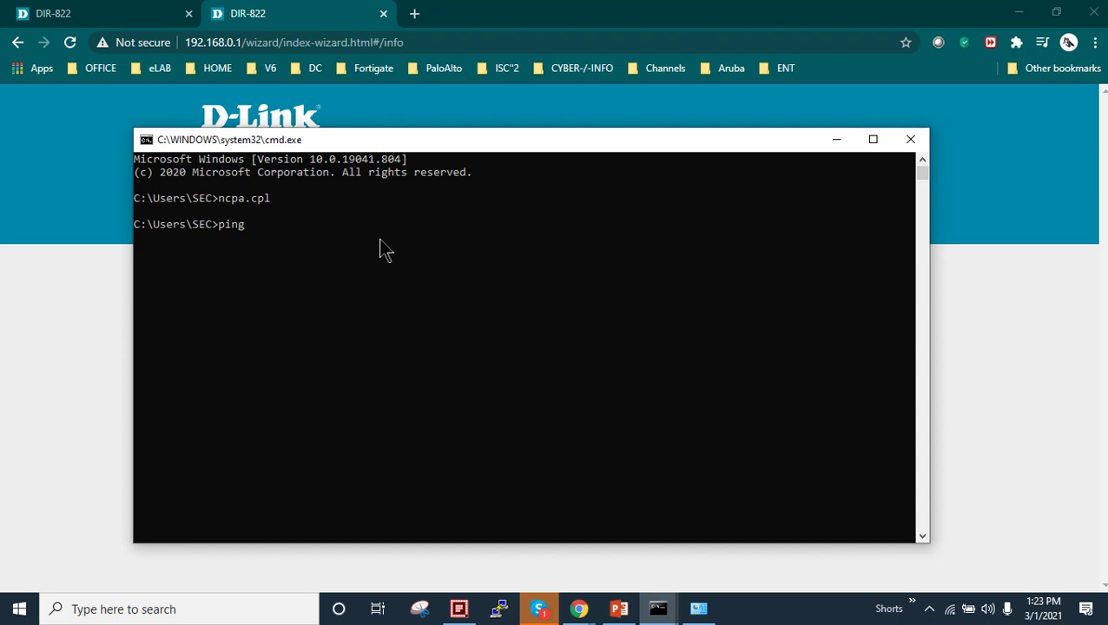
pyautogui.write('192.1')
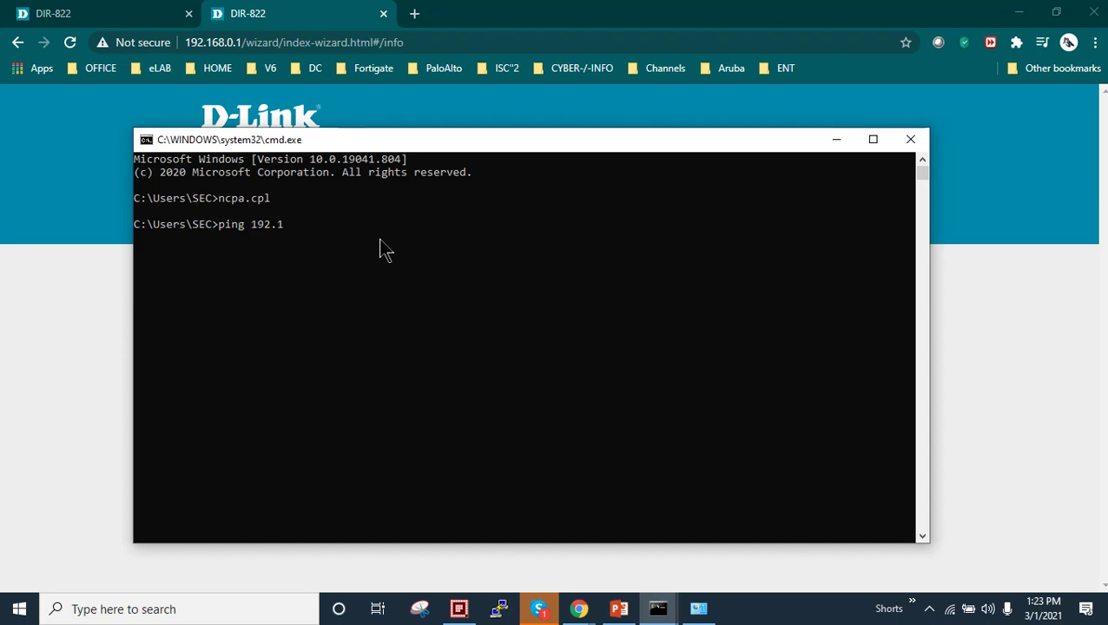
pyautogui.write('68.0.1')
pyautogui.press('Return')
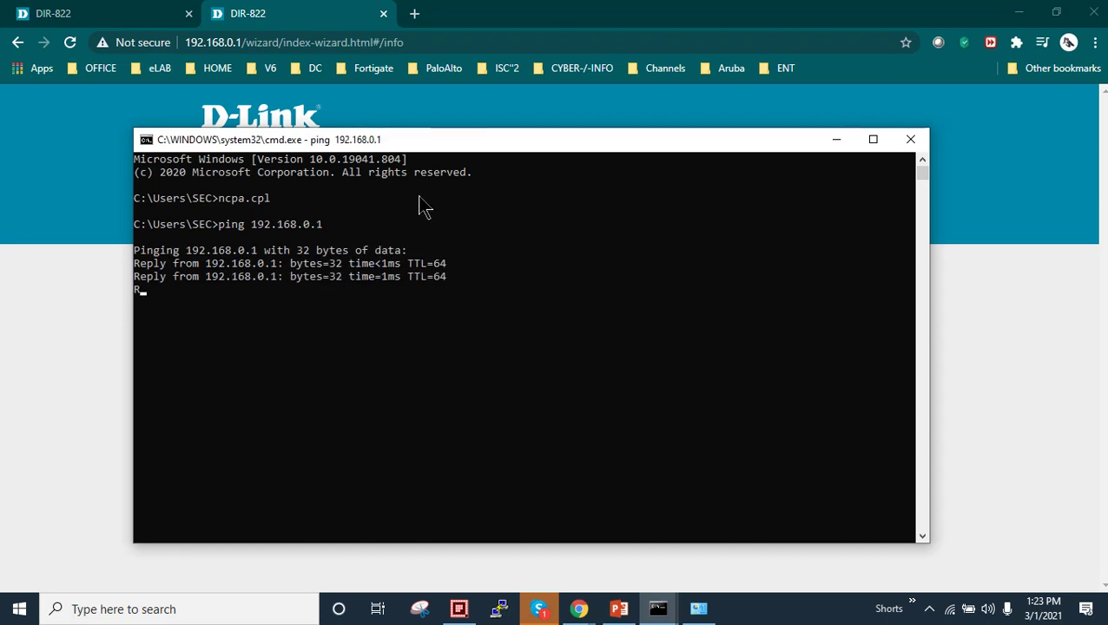
# - Start the DIR-822 setup wizard in English and continue to device mode settings
pyautogui.click(353, 88)
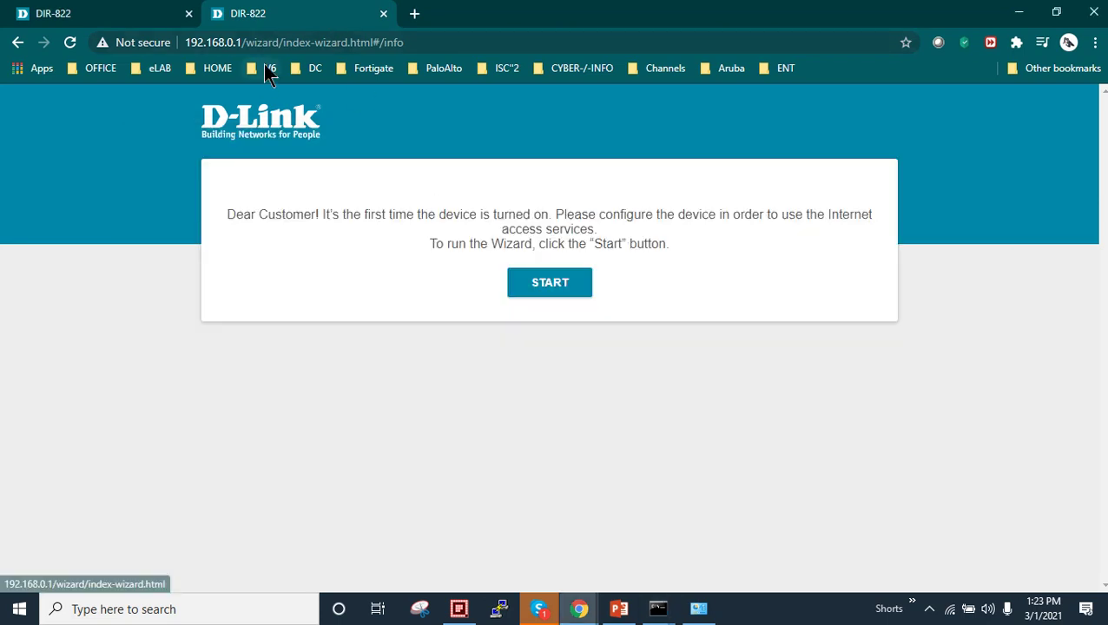
pyautogui.click(542, 288)
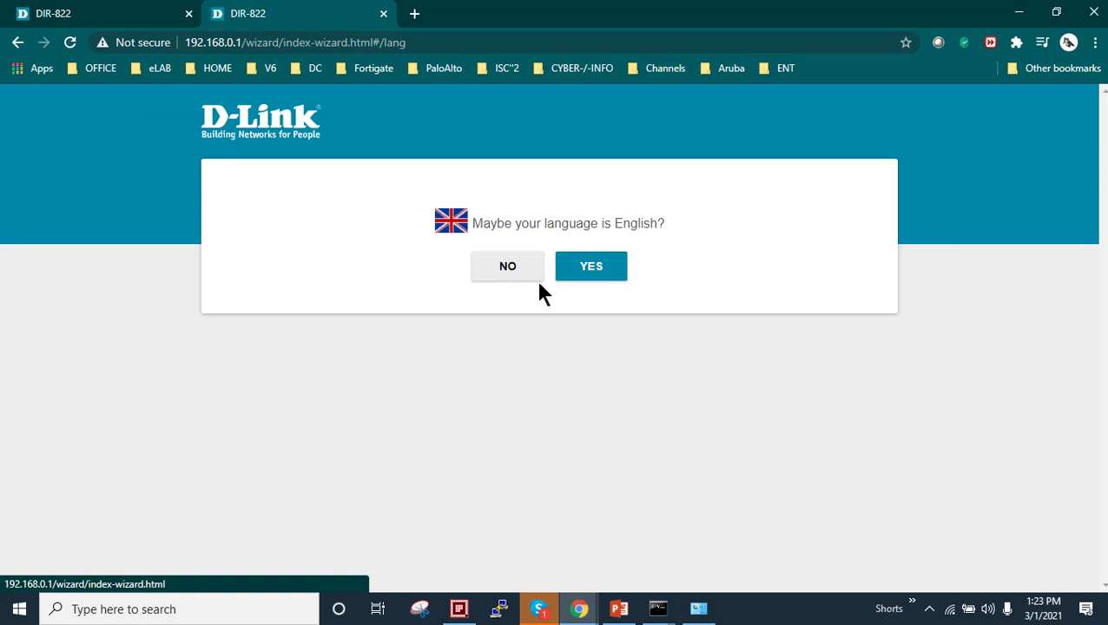
pyautogui.click(602, 277)
pyautogui.click(620, 242)
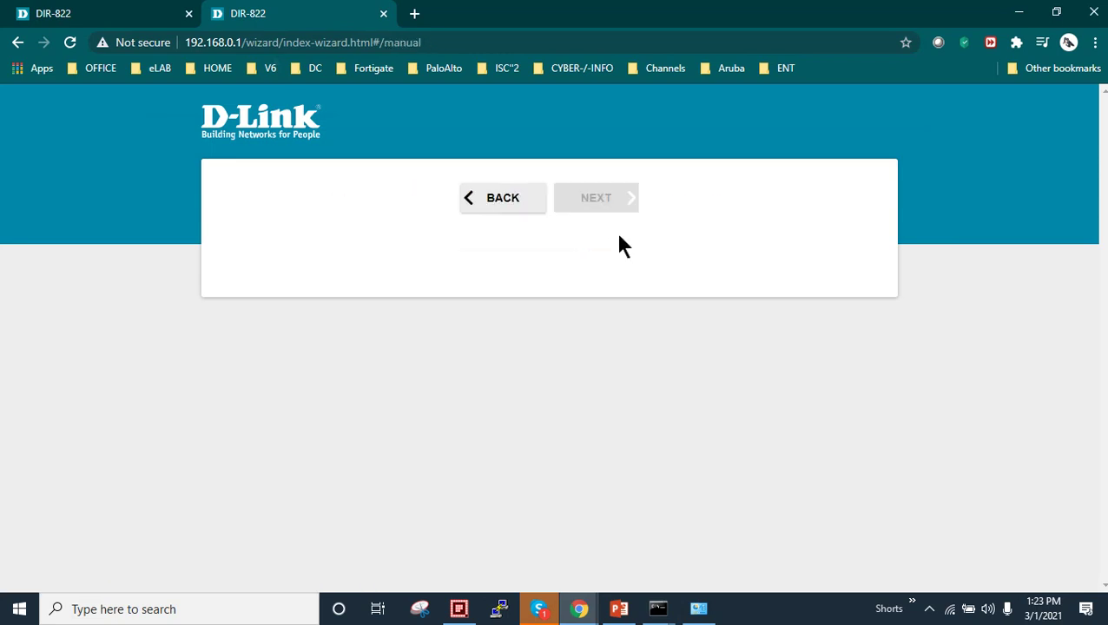
# - Set connection method to Wi-Fi and work mode to Repeater, then continue
pyautogui.click(437, 264)
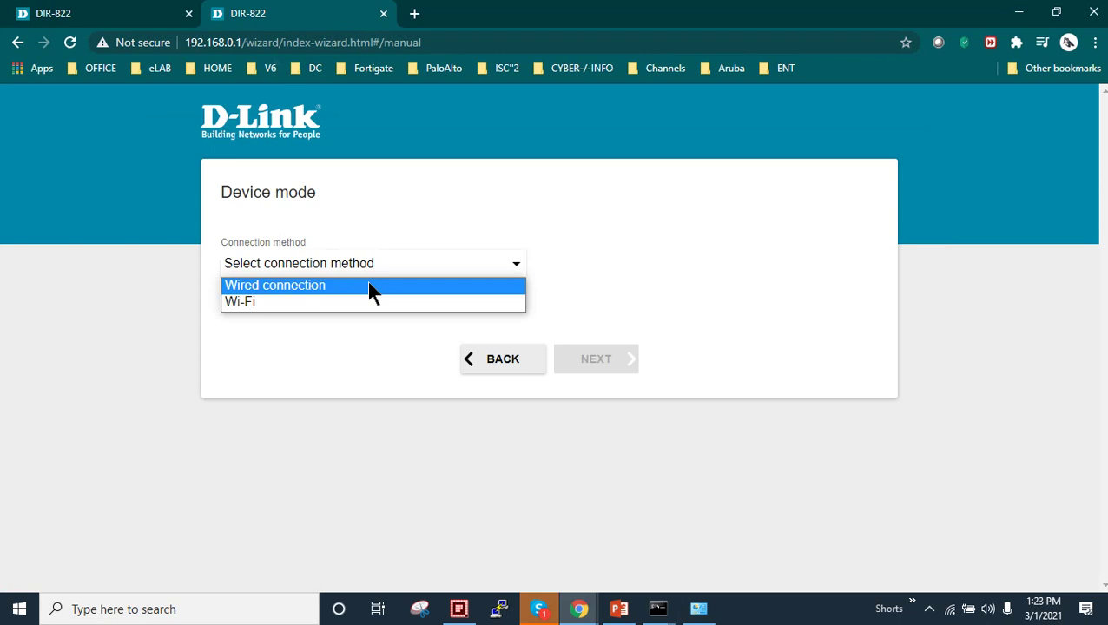
pyautogui.click(299, 311)
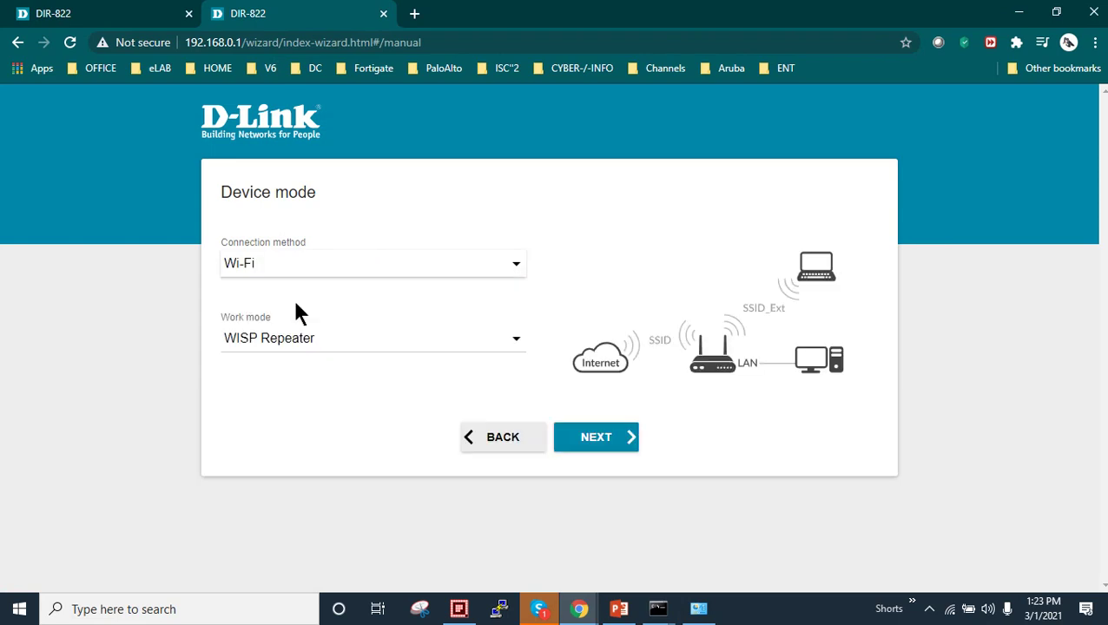
pyautogui.click(323, 349)
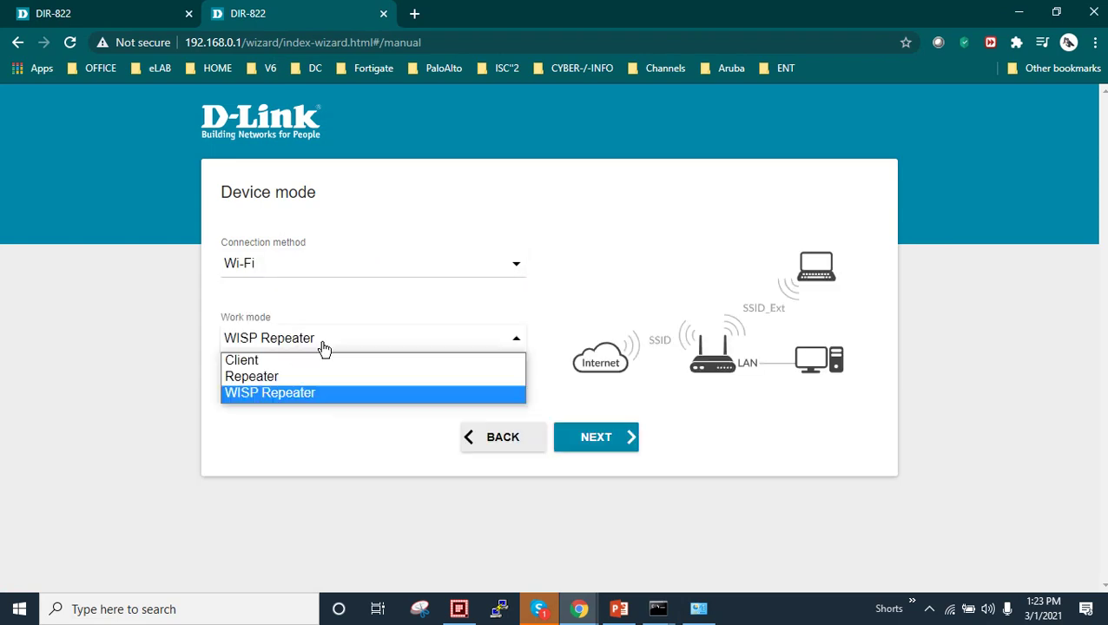
pyautogui.click(278, 376)
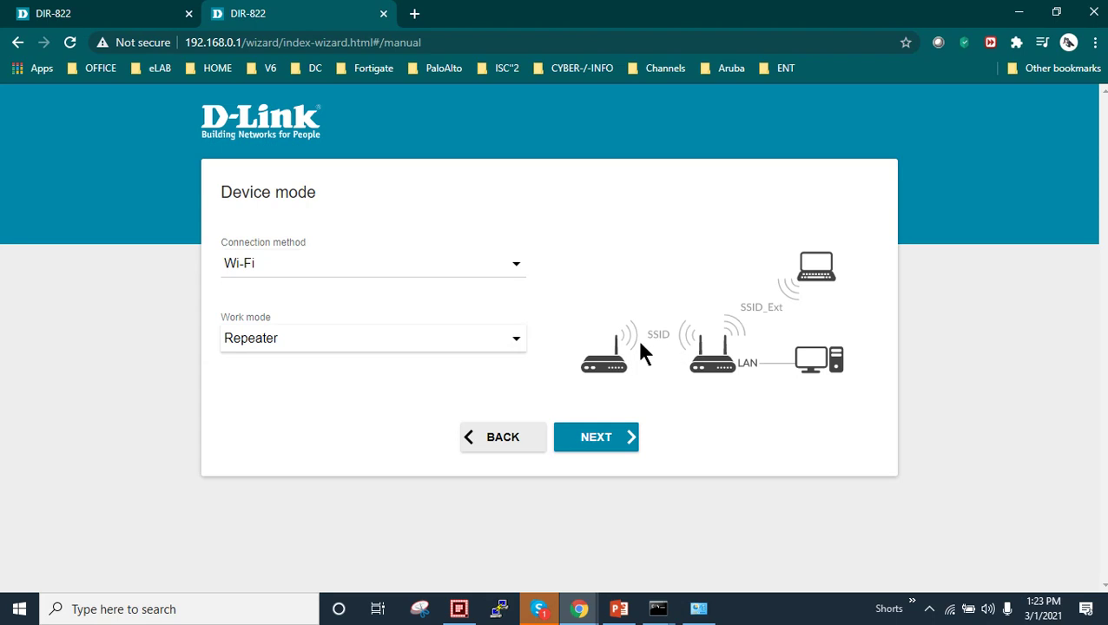
pyautogui.click(596, 441)
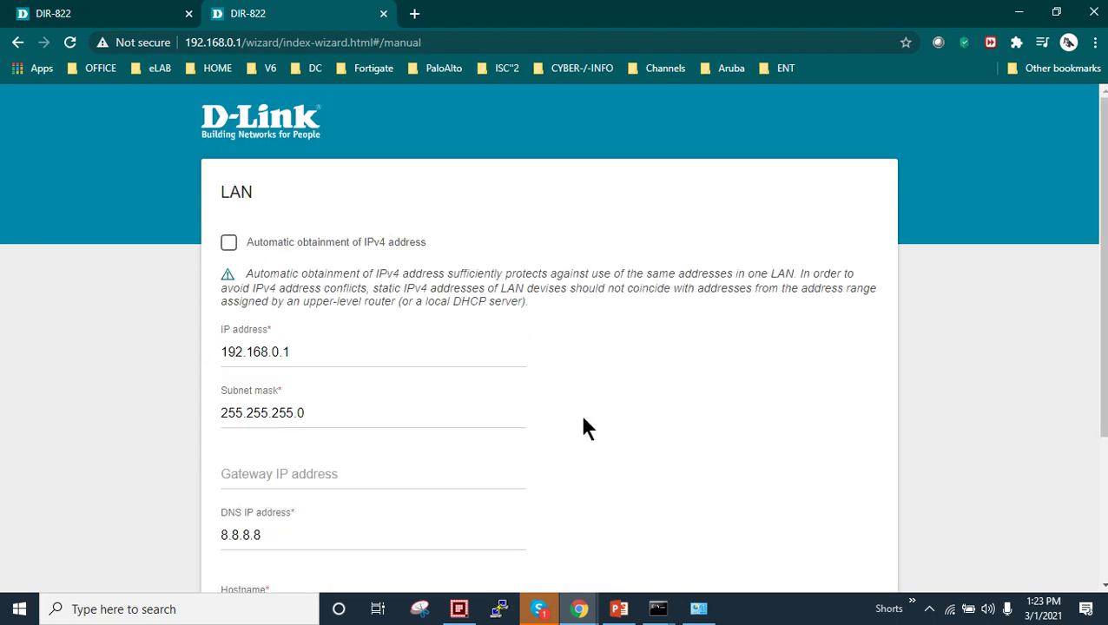
# - Set LAN IP 192.168.0.2 and gateway 192.168.0.1, then proceed to Wi-Fi Client
pyautogui.click(333, 357)
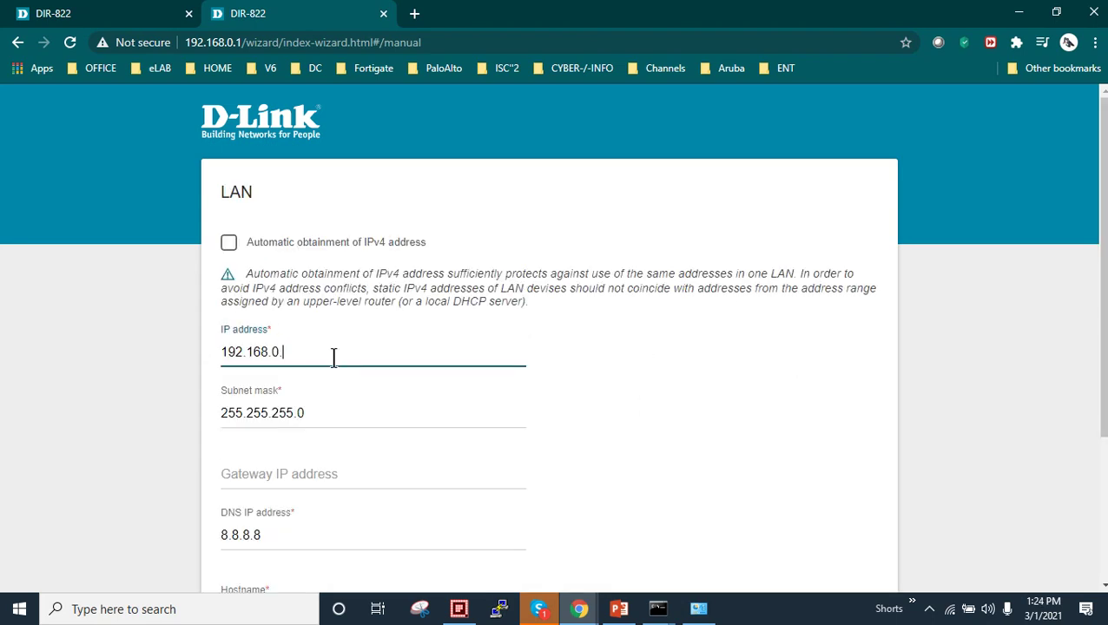
pyautogui.write('2')
pyautogui.click(300, 465)
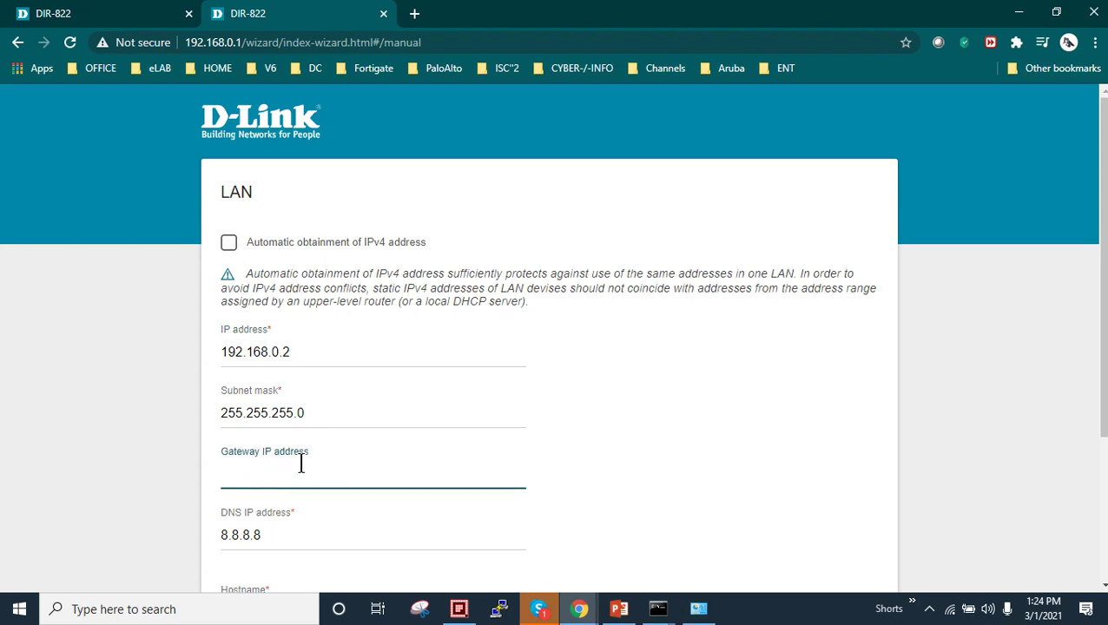
pyautogui.write('9')
pyautogui.press('BackSpace')
pyautogui.write('192.168.0.1')
pyautogui.doubleClick(271, 470)
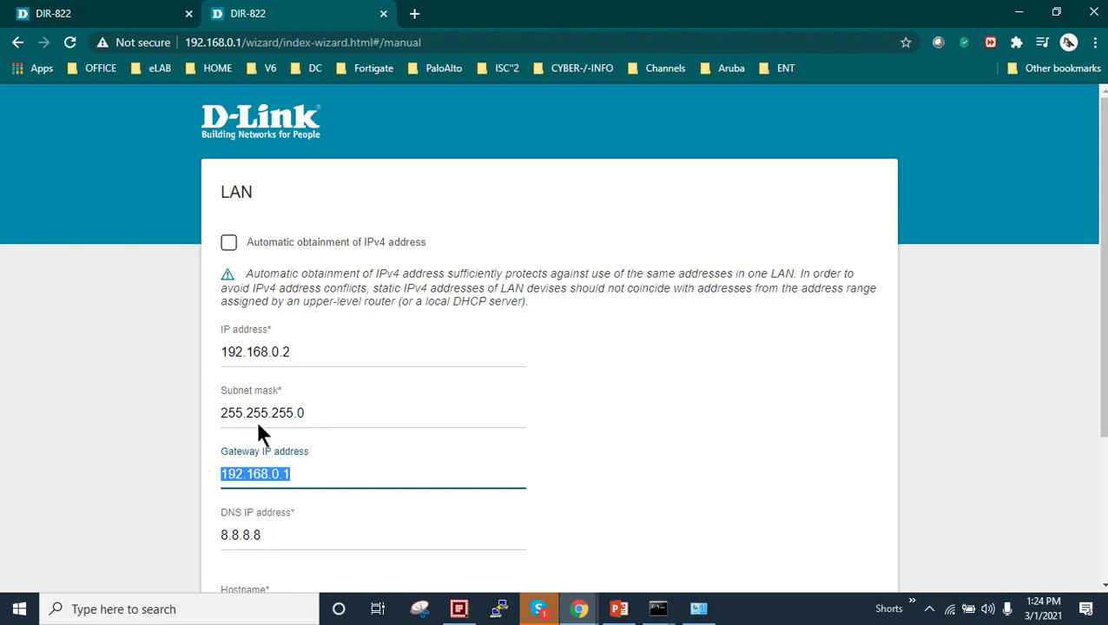
pyautogui.moveTo(296, 351); pyautogui.dragTo(223, 352)
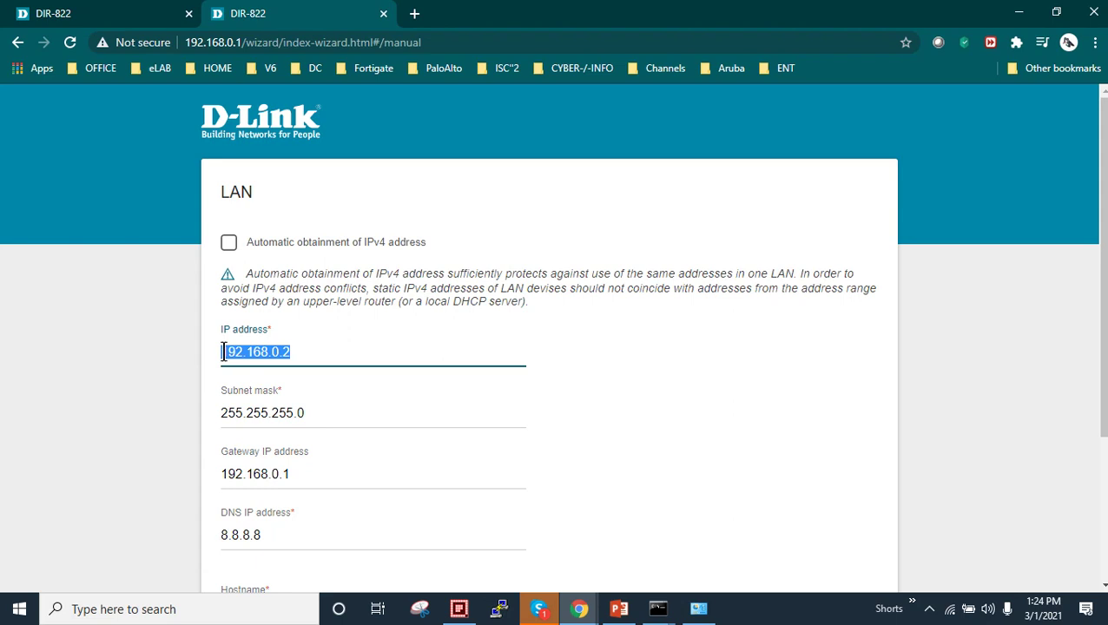
pyautogui.scroll(-1, 357, 365)
pyautogui.scroll(-3, 356, 364)
pyautogui.click(630, 521)
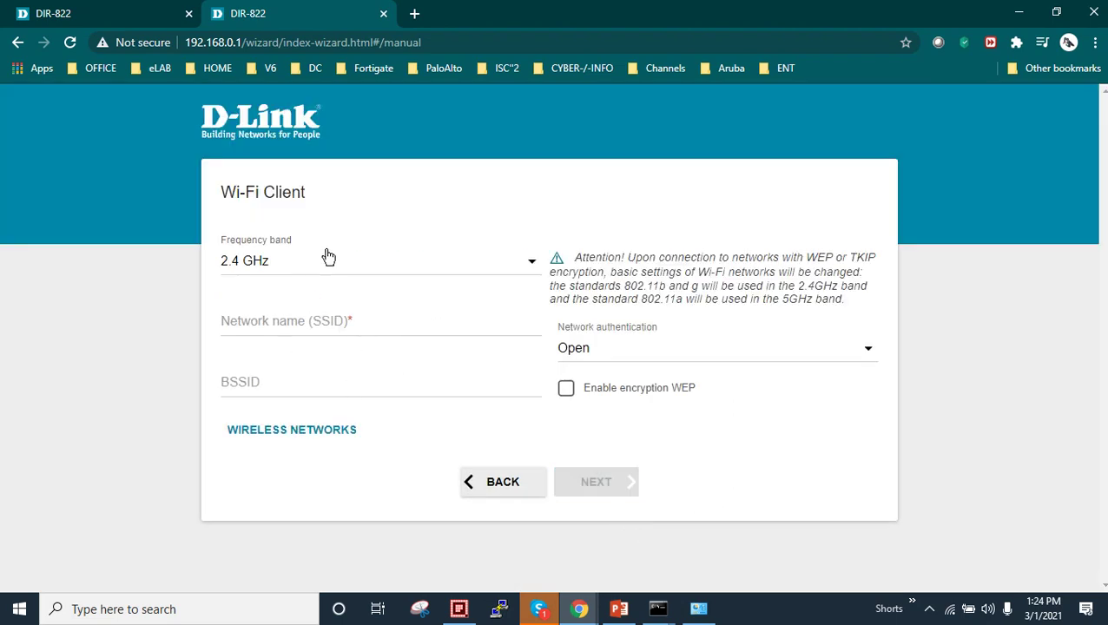
# - Scan for wireless networks, glance at the Repeater Mode slide, and return to the list
pyautogui.click(310, 439)
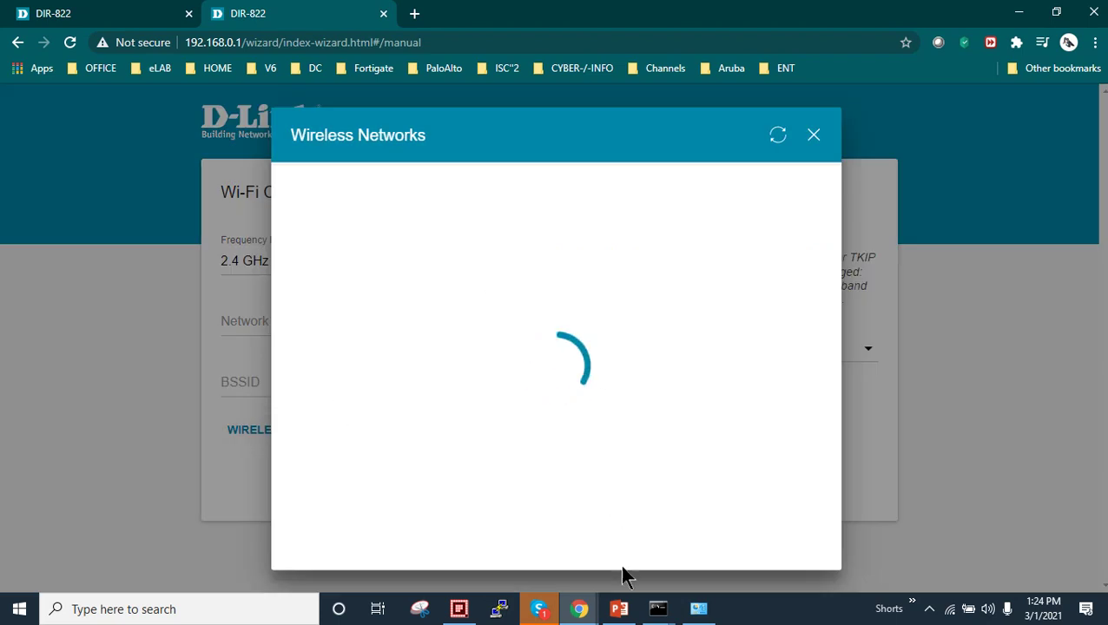
pyautogui.click(618, 608)
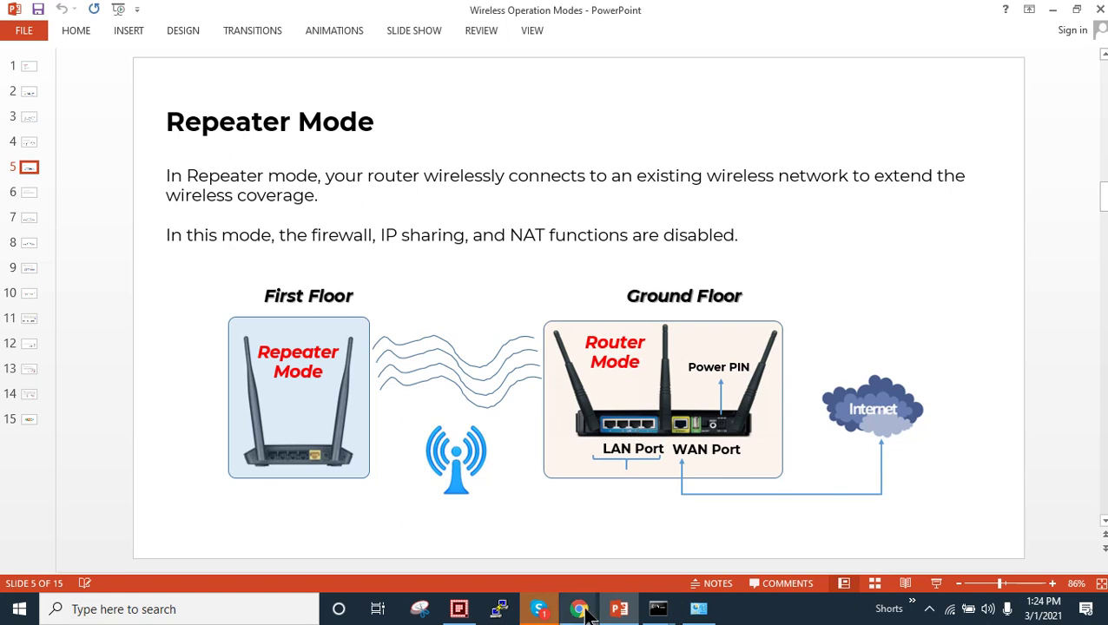
pyautogui.moveTo(578, 609)
pyautogui.click(644, 539)
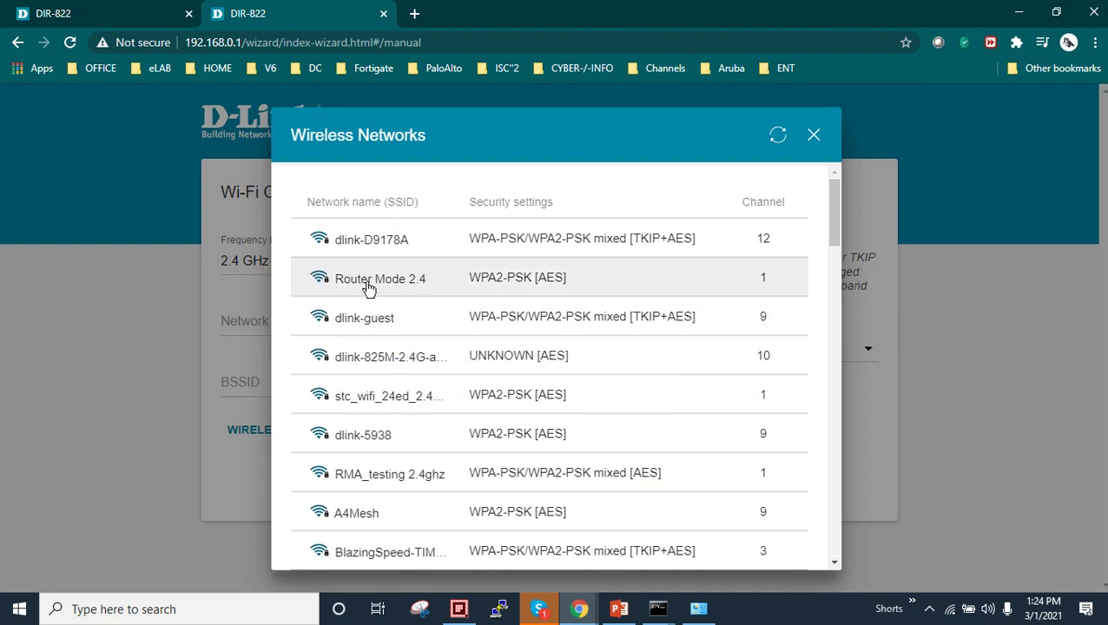
# - Review the Repeater Mode slide, then bring back the router's Wireless Networks list
pyautogui.click(618, 608)
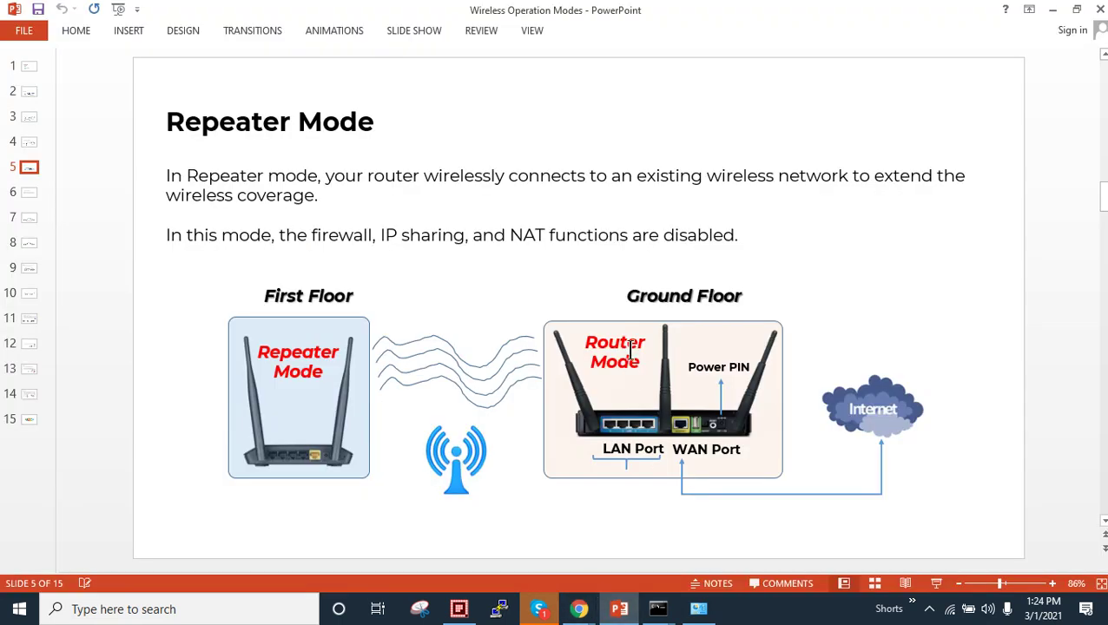
pyautogui.moveTo(579, 609)
pyautogui.click(625, 534)
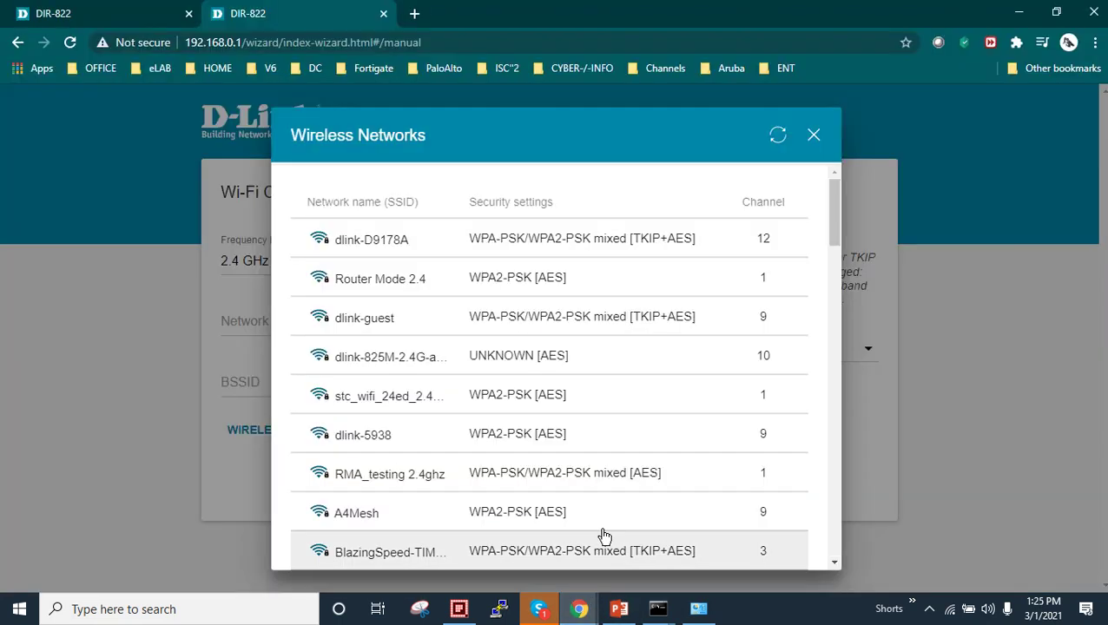
# - Join Router Mode 2.4, enter its Wi-Fi password, and continue to 2.4 GHz settings
pyautogui.click(359, 288)
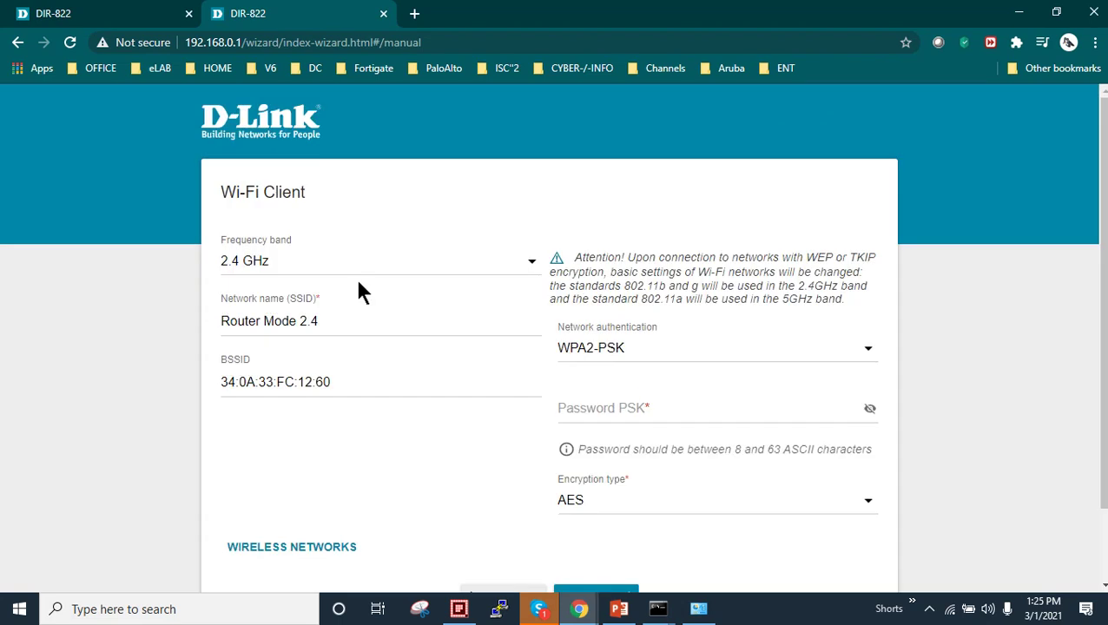
pyautogui.click(606, 409)
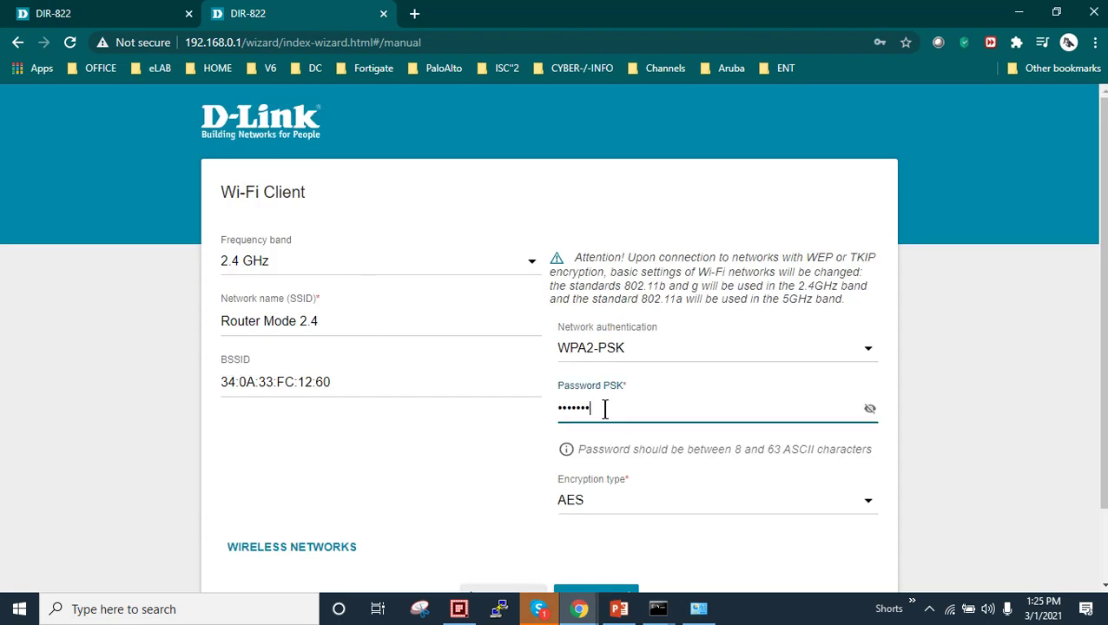
pyautogui.click(871, 412)
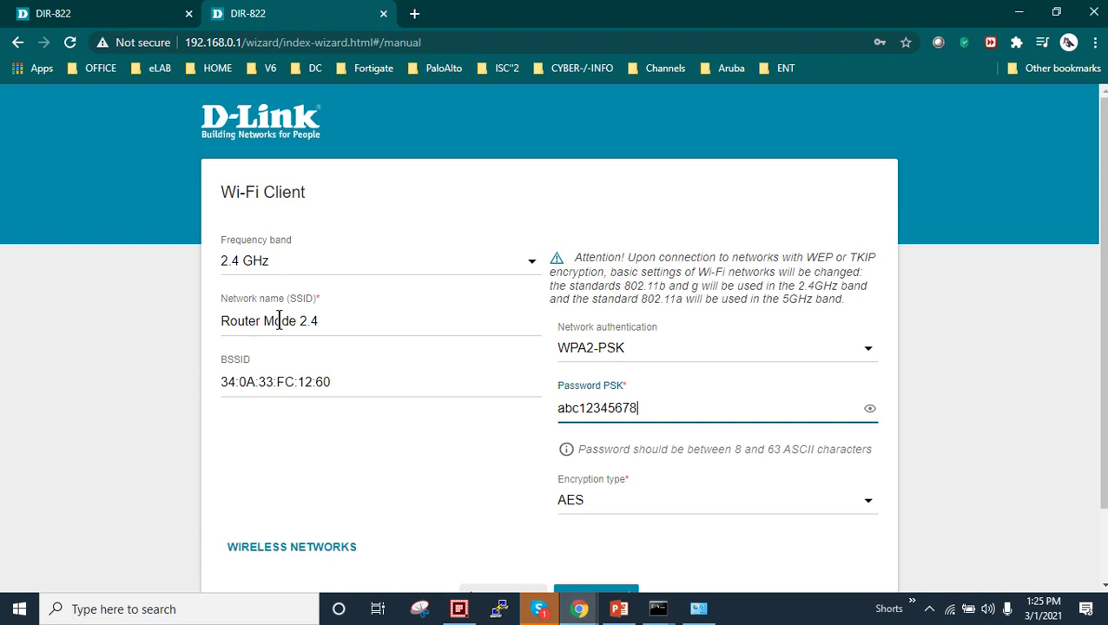
pyautogui.scroll(-1, 564, 434)
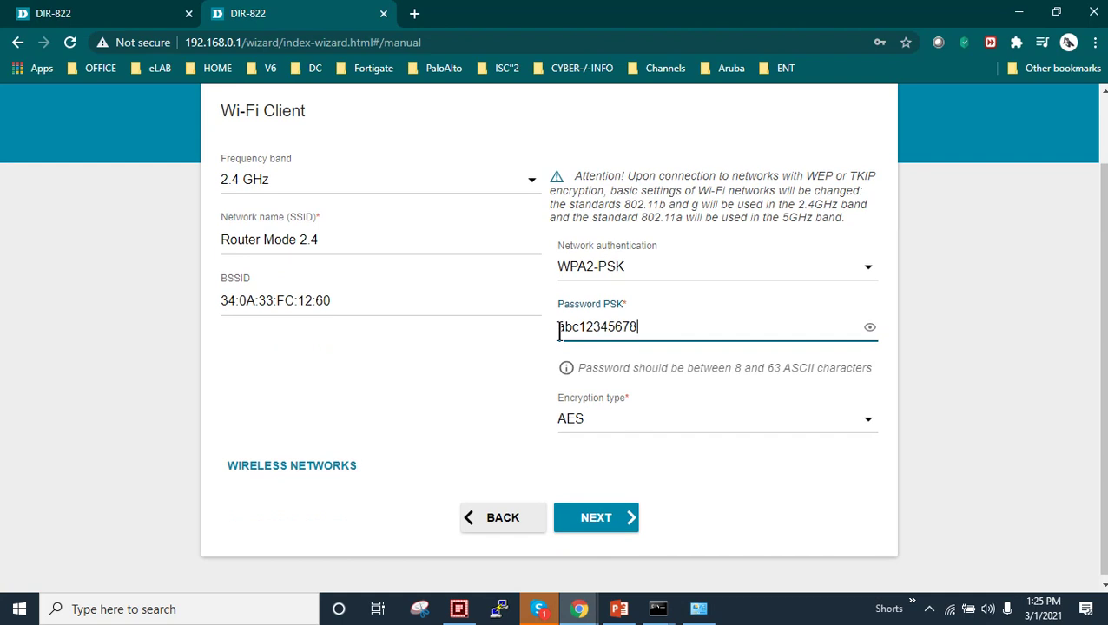
pyautogui.moveTo(655, 325); pyautogui.dragTo(548, 338)
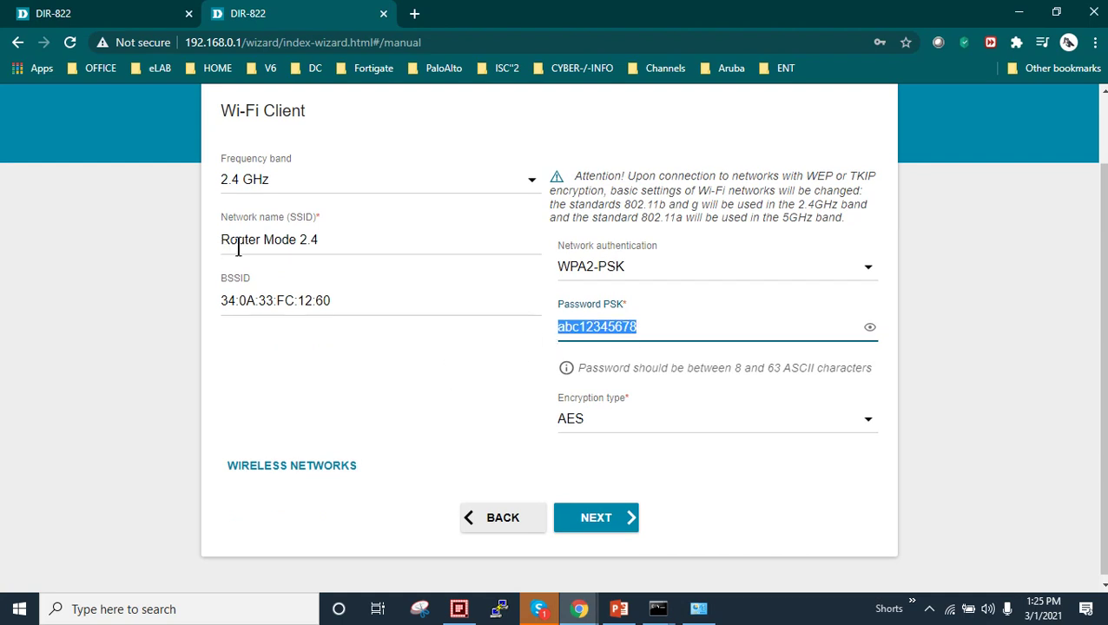
pyautogui.click(595, 520)
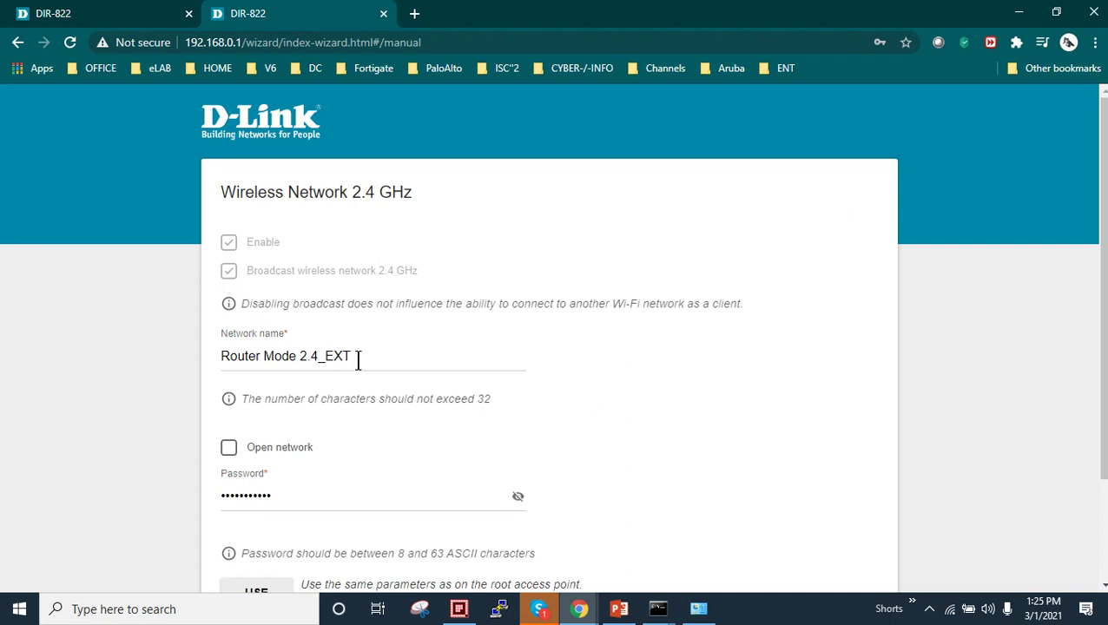
pyautogui.moveTo(359, 358); pyautogui.dragTo(218, 360)
pyautogui.click(359, 362)
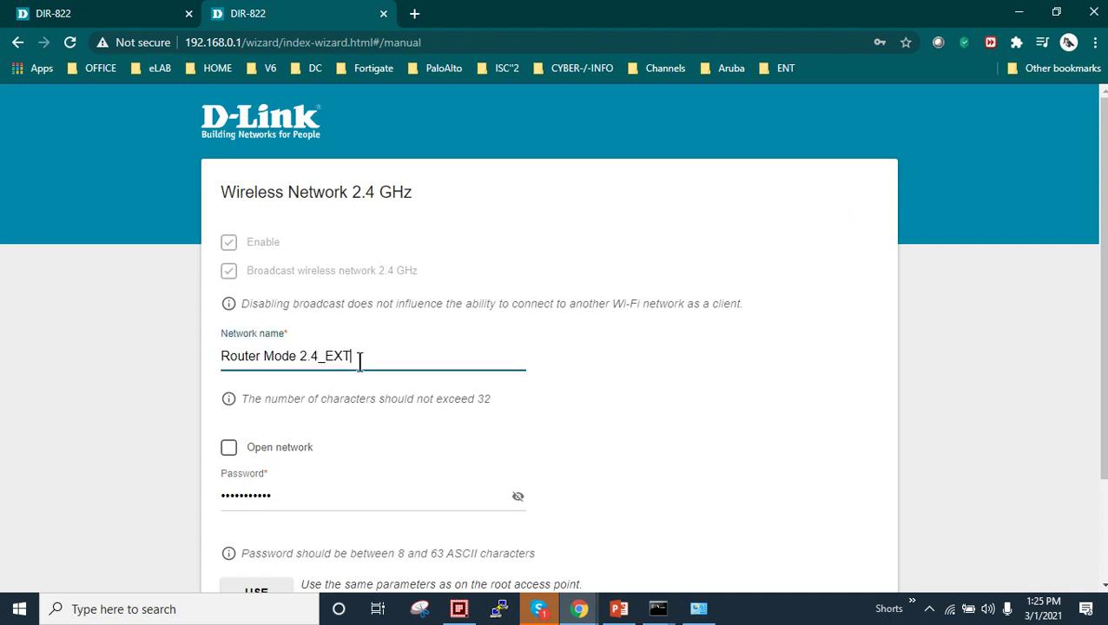
pyautogui.click(950, 609)
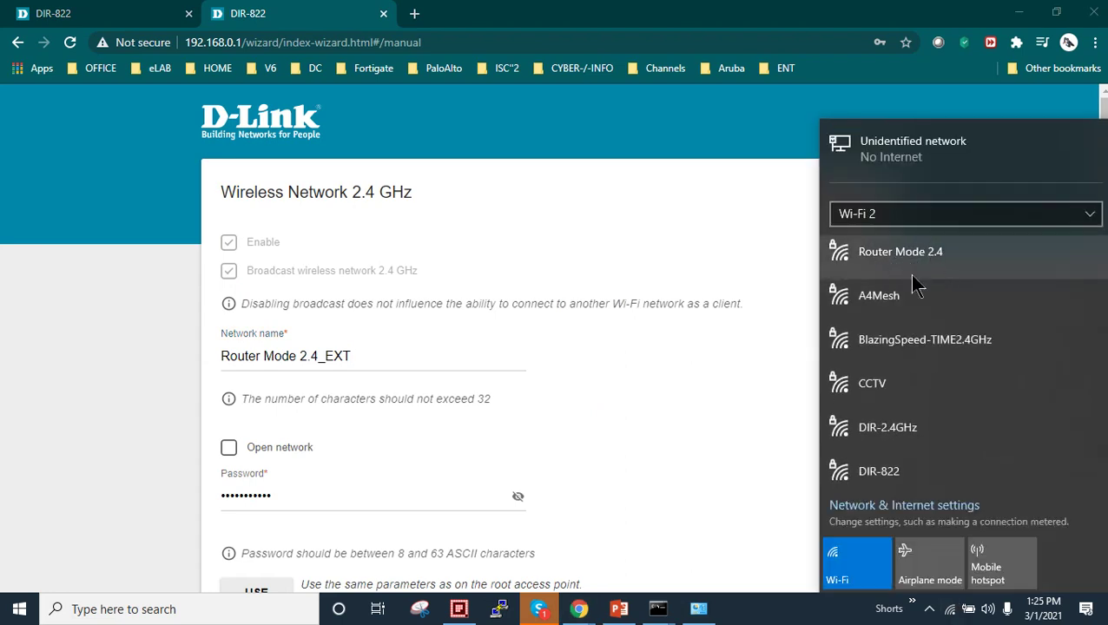
pyautogui.scroll(-10, 924, 367)
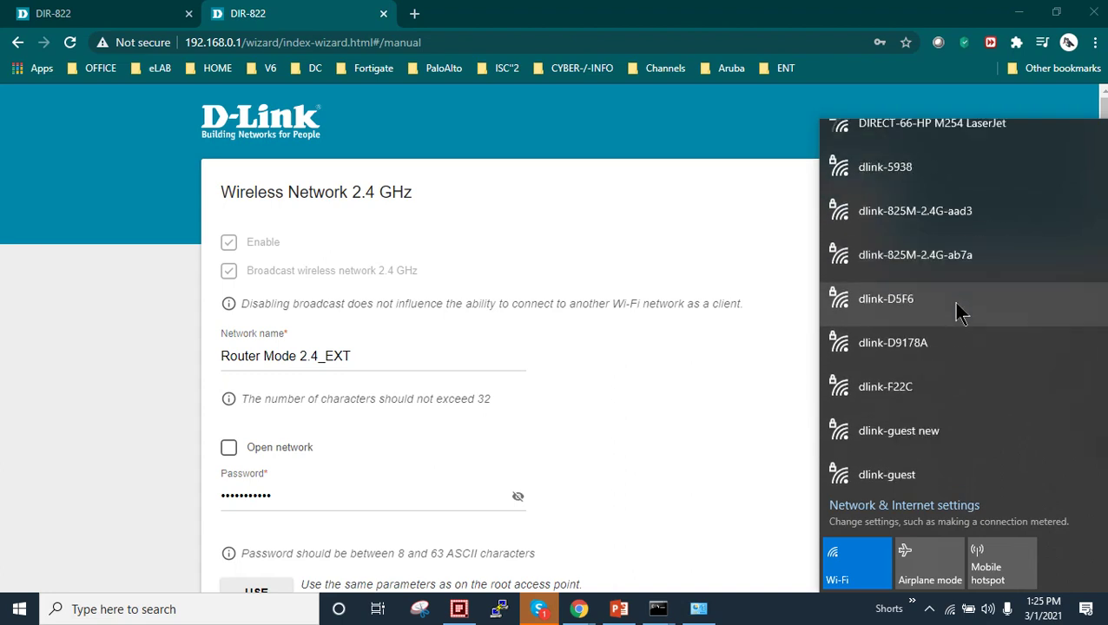
pyautogui.scroll(-5, 962, 404)
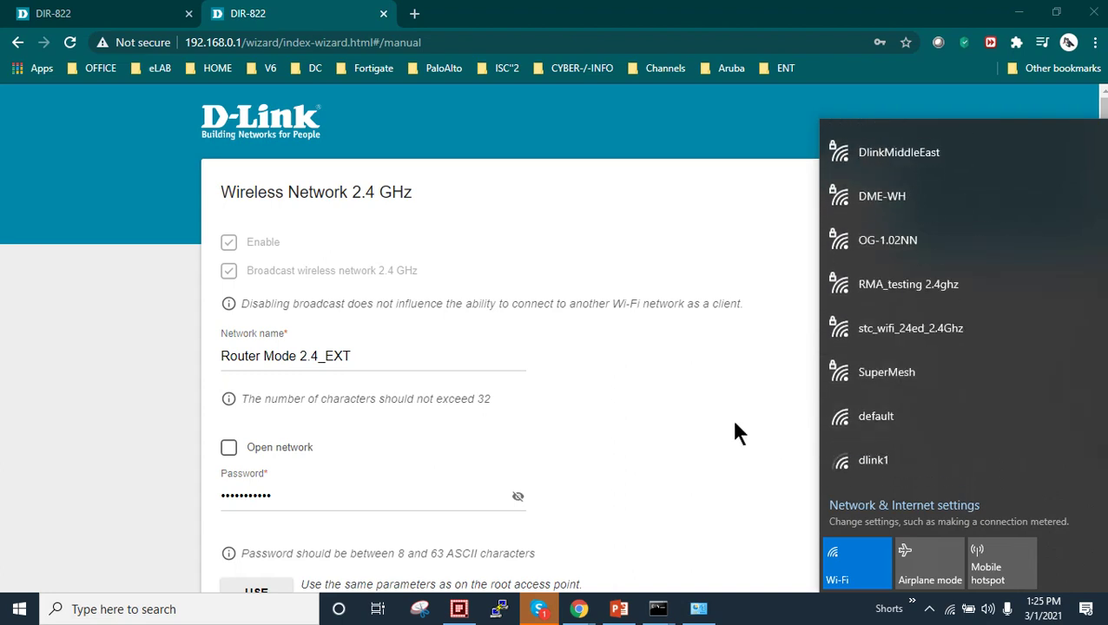
pyautogui.click(702, 396)
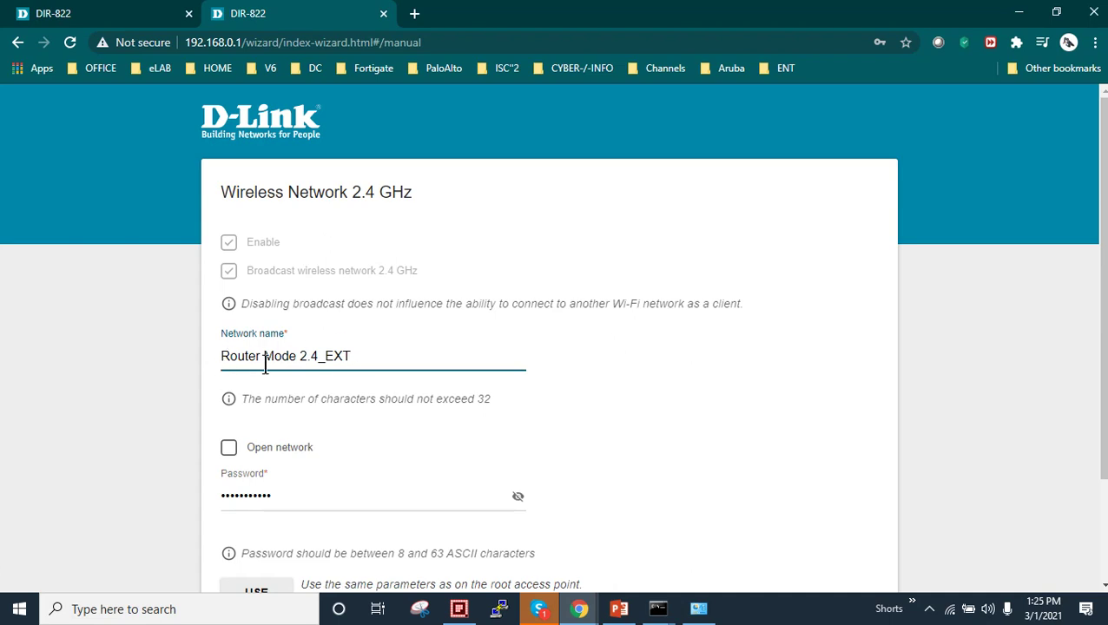
# - Rename the 2.4 GHz network to Repeater Mode 2.4_EXT, copying 'Repeater', and continue
pyautogui.doubleClick(239, 358)
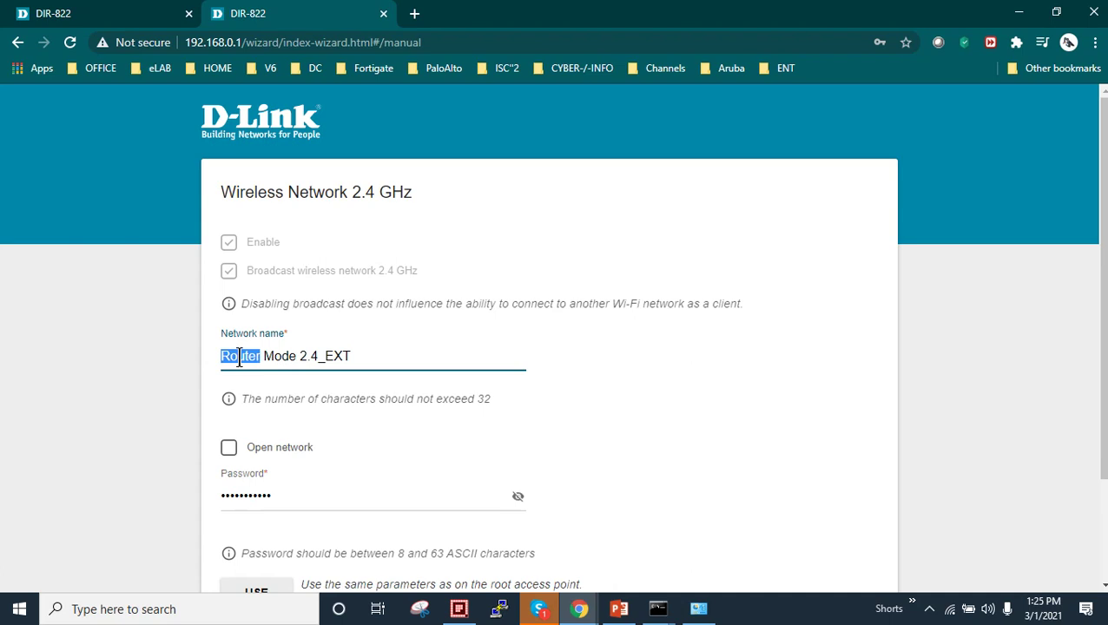
pyautogui.write('Repea')
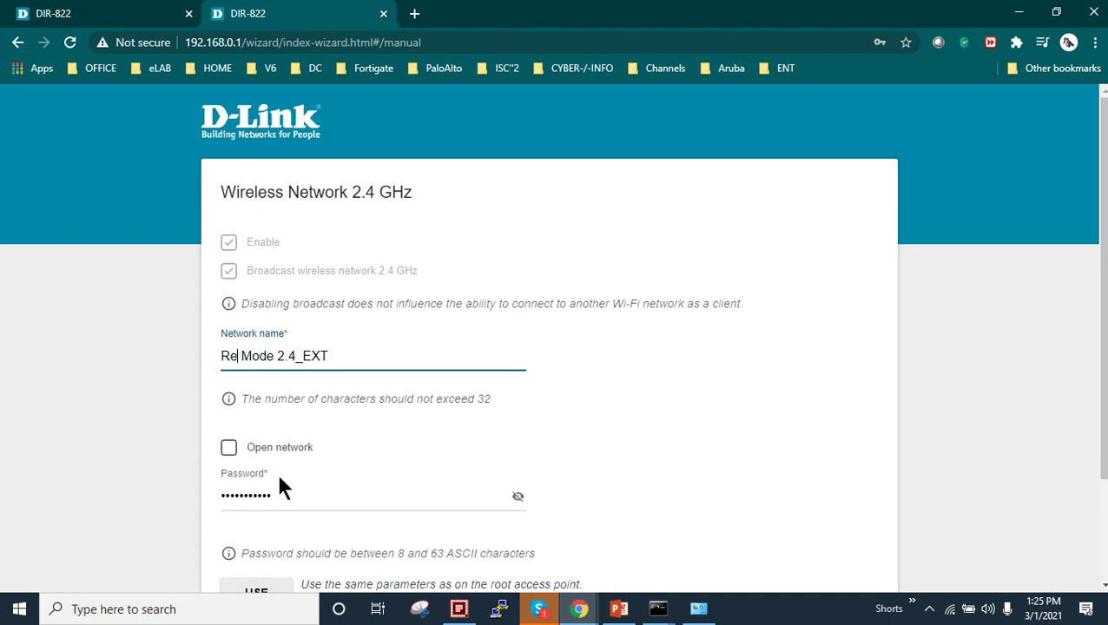
pyautogui.write('ter')
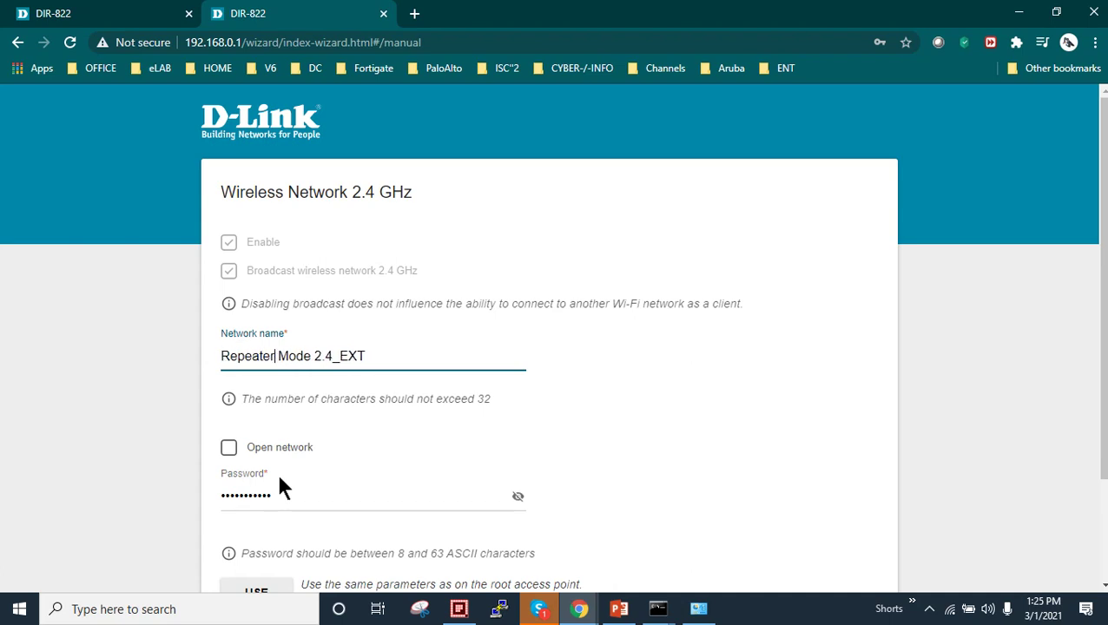
pyautogui.click(518, 499)
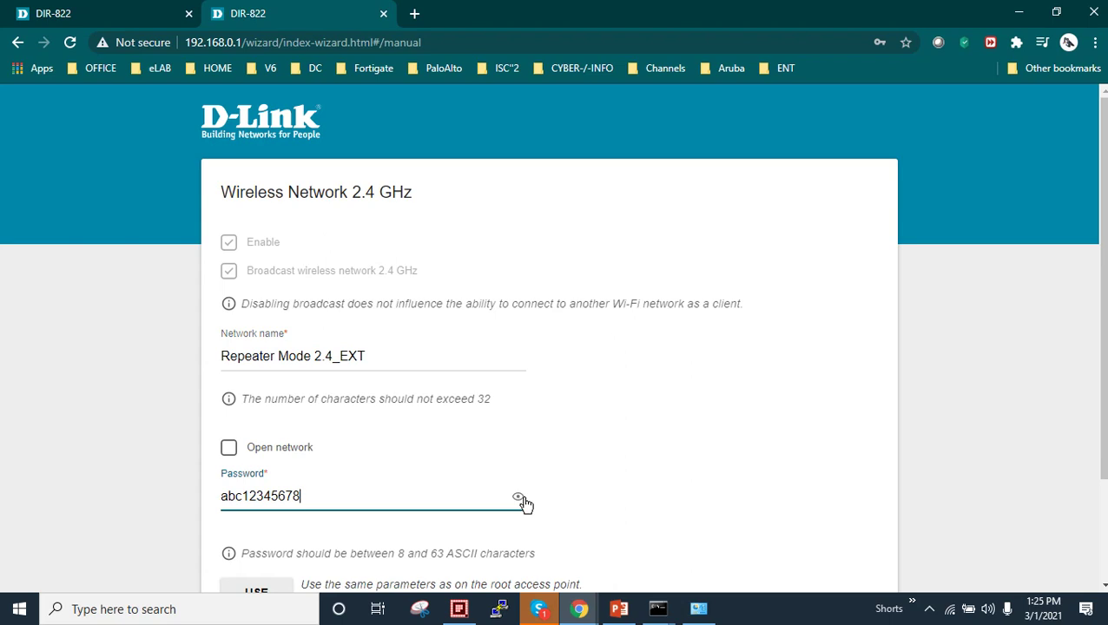
pyautogui.doubleClick(253, 357)
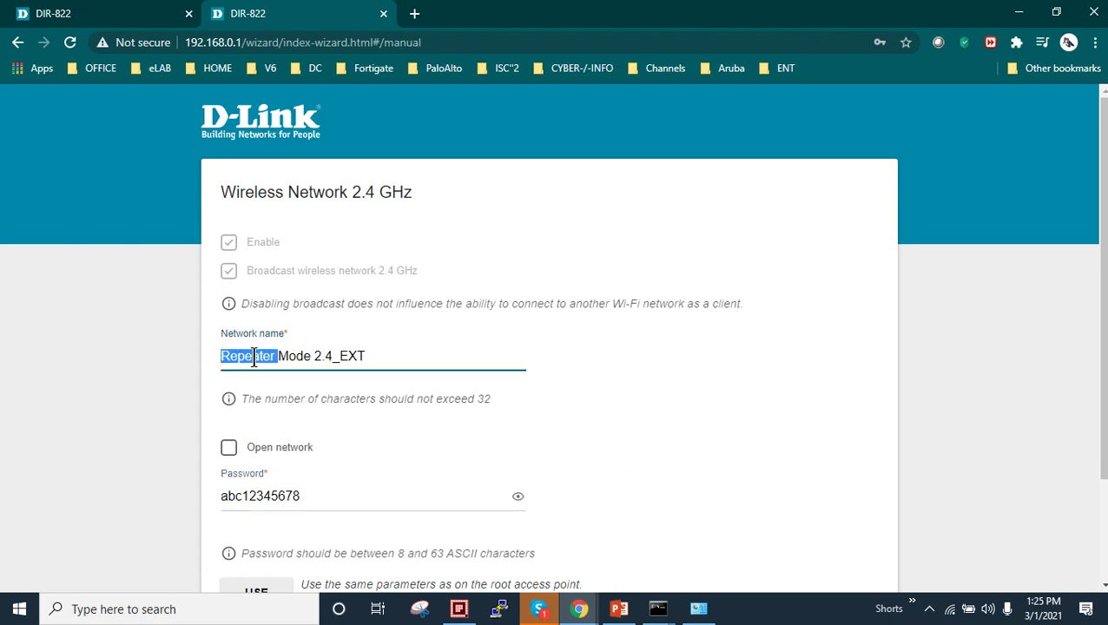
pyautogui.rightClick(254, 357)
pyautogui.click(322, 141)
pyautogui.scroll(-2, 605, 557)
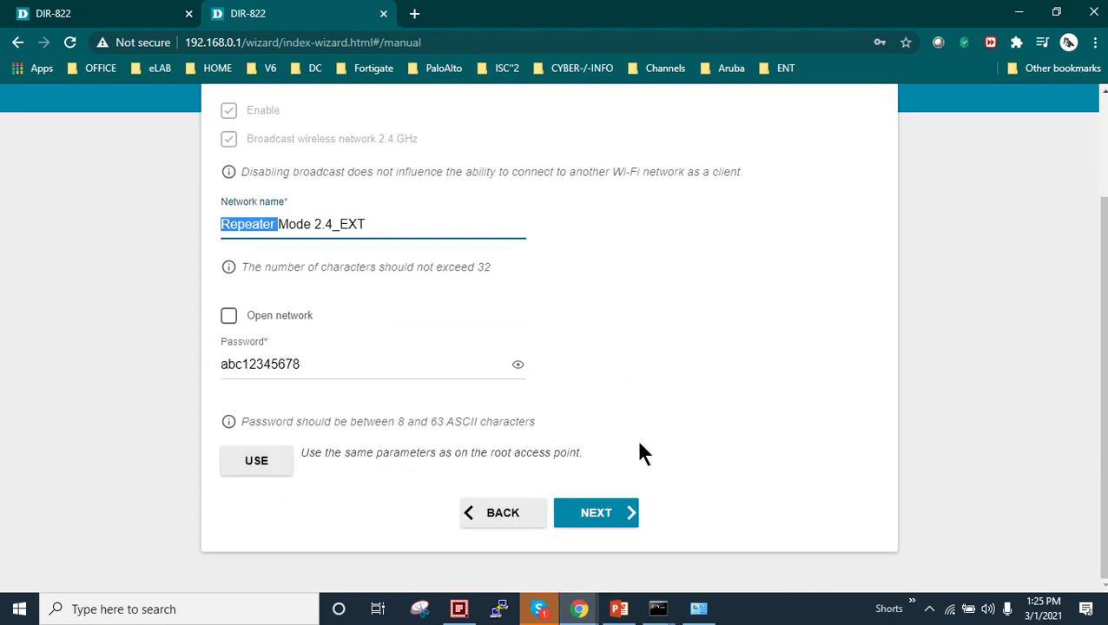
pyautogui.click(596, 511)
# - Paste 'Repeater' to make the 5 GHz name Repeater Mode 2.4_5G_EXT and continue
pyautogui.doubleClick(248, 356)
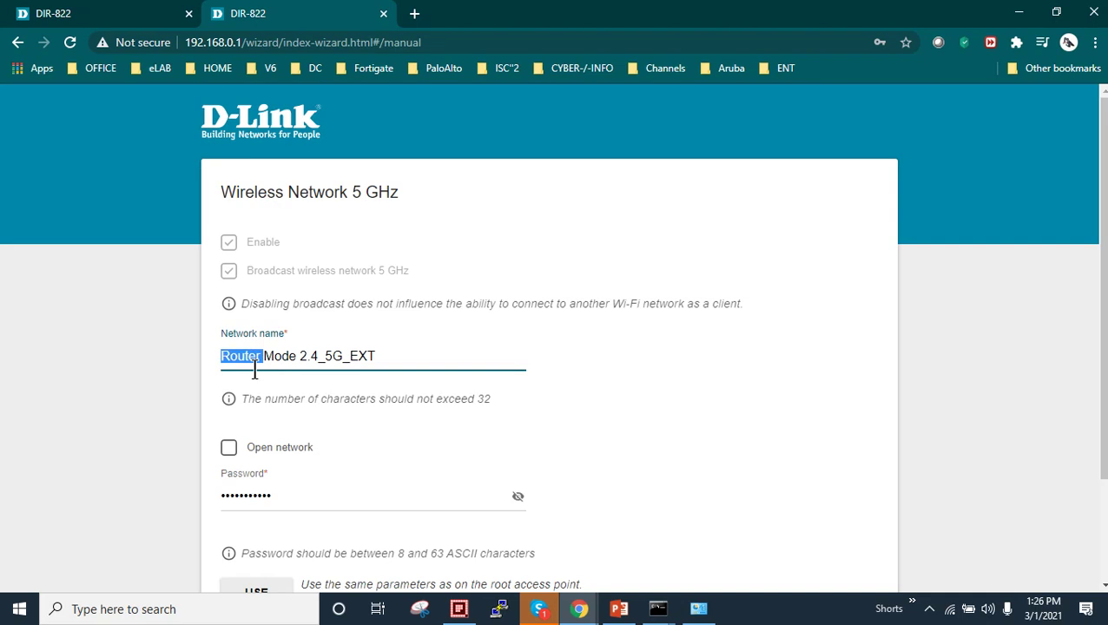
pyautogui.hotkey('ctrl', 'v')
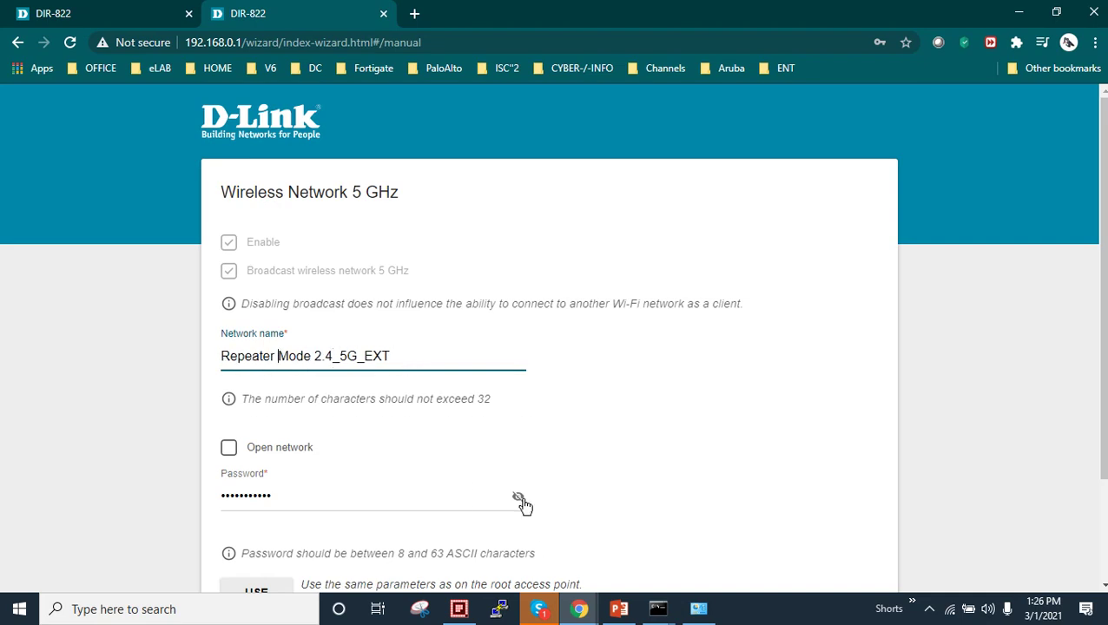
pyautogui.click(517, 496)
pyautogui.scroll(-3, 460, 442)
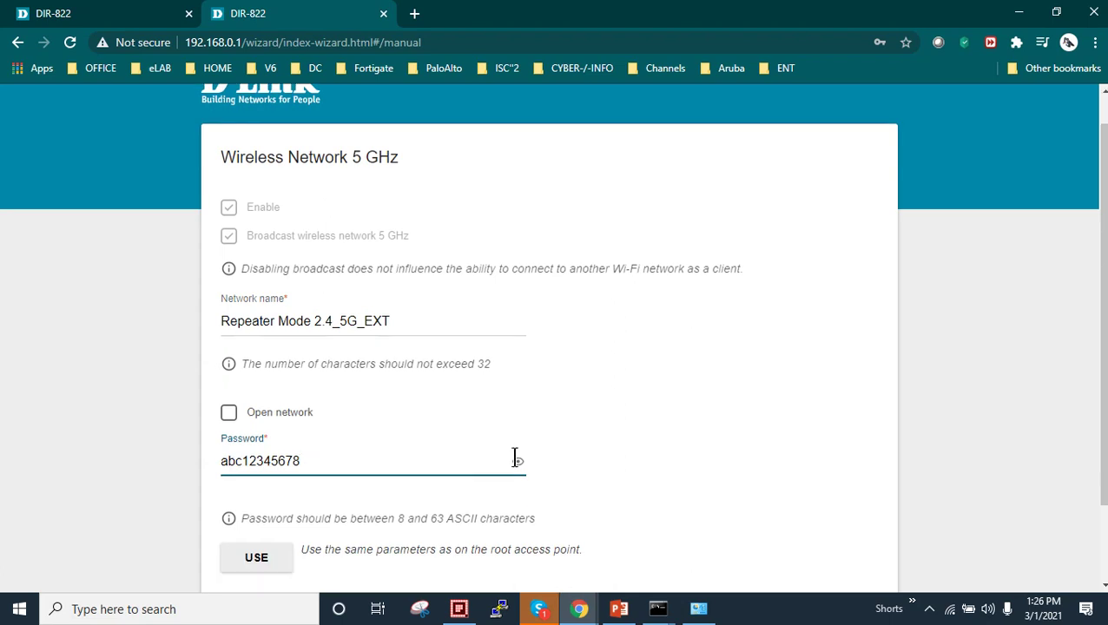
pyautogui.click(601, 521)
pyautogui.click(364, 301)
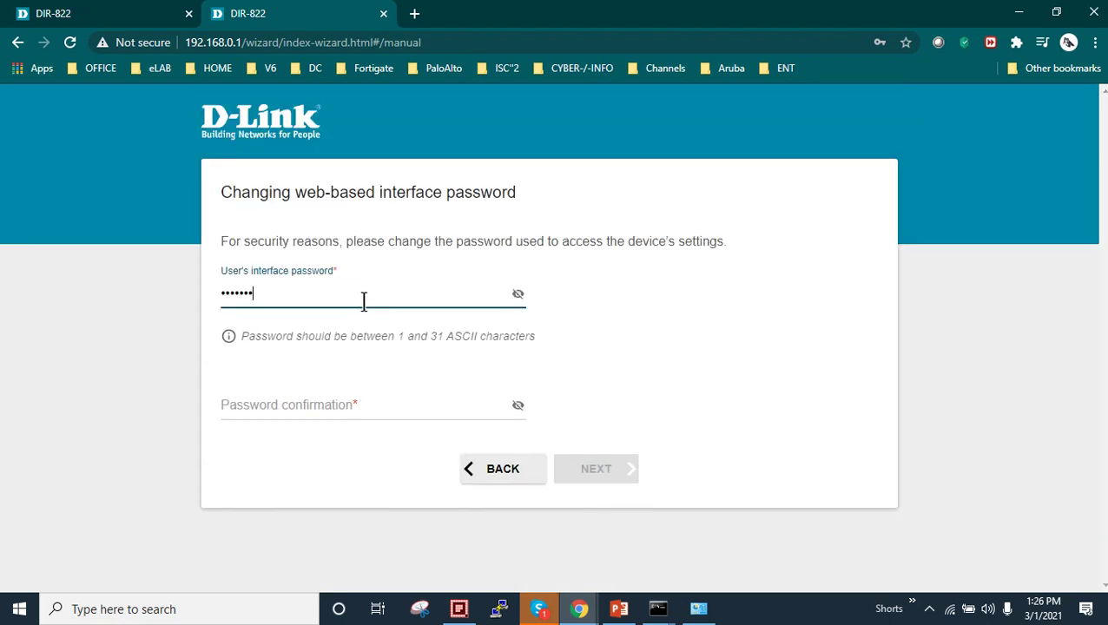
# - Retype the new interface password in Password confirmation and continue to the Summary page (LAN IP 192.168.0.2)
pyautogui.press('Tab')
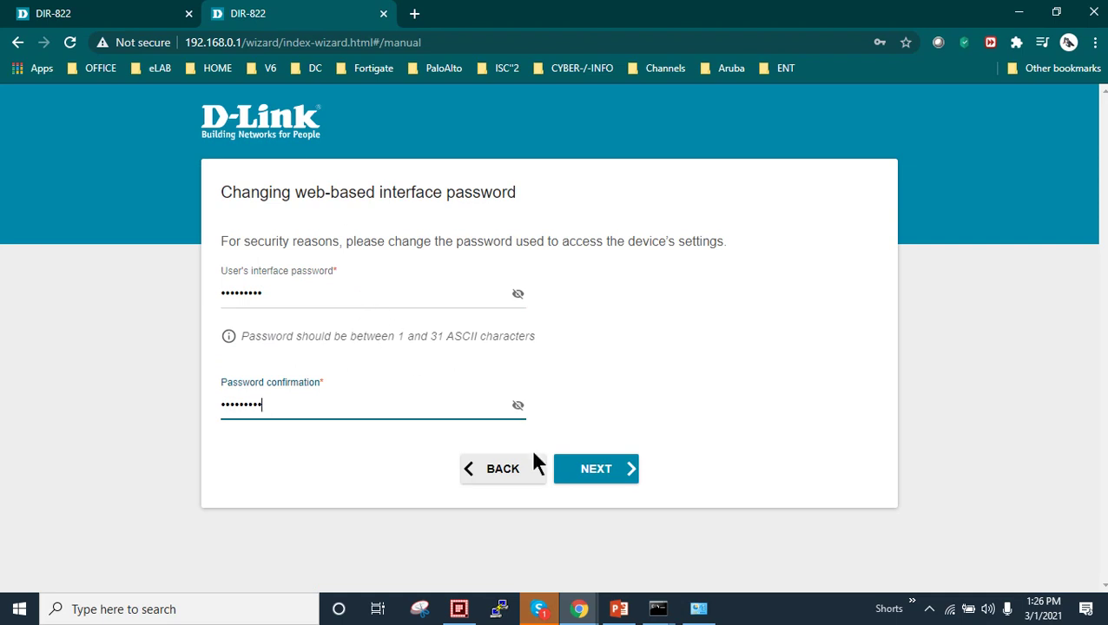
pyautogui.click(588, 482)
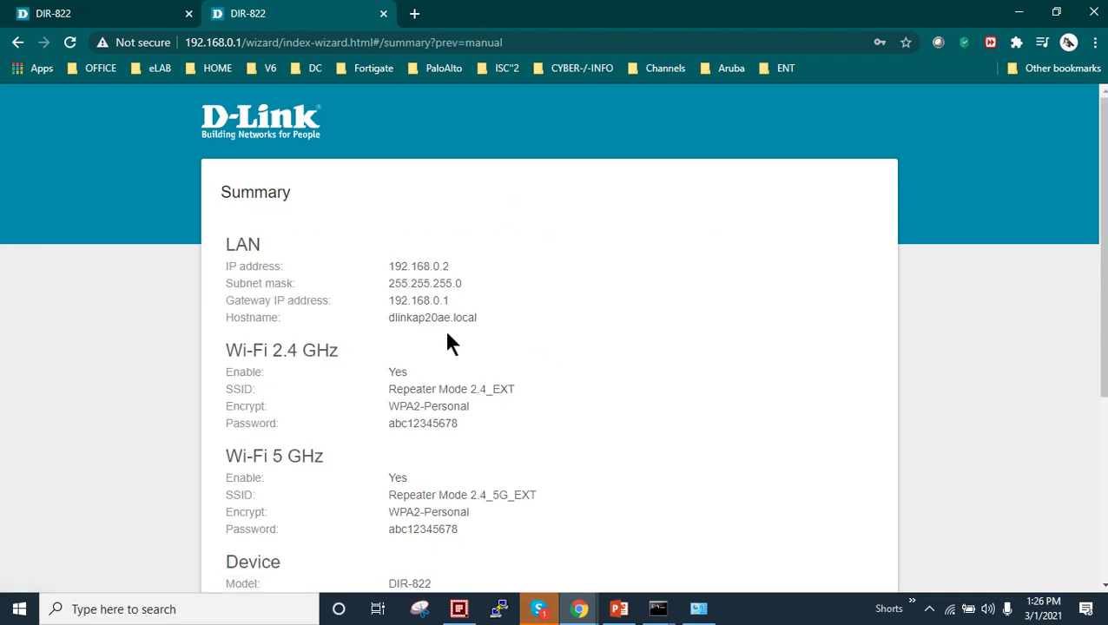
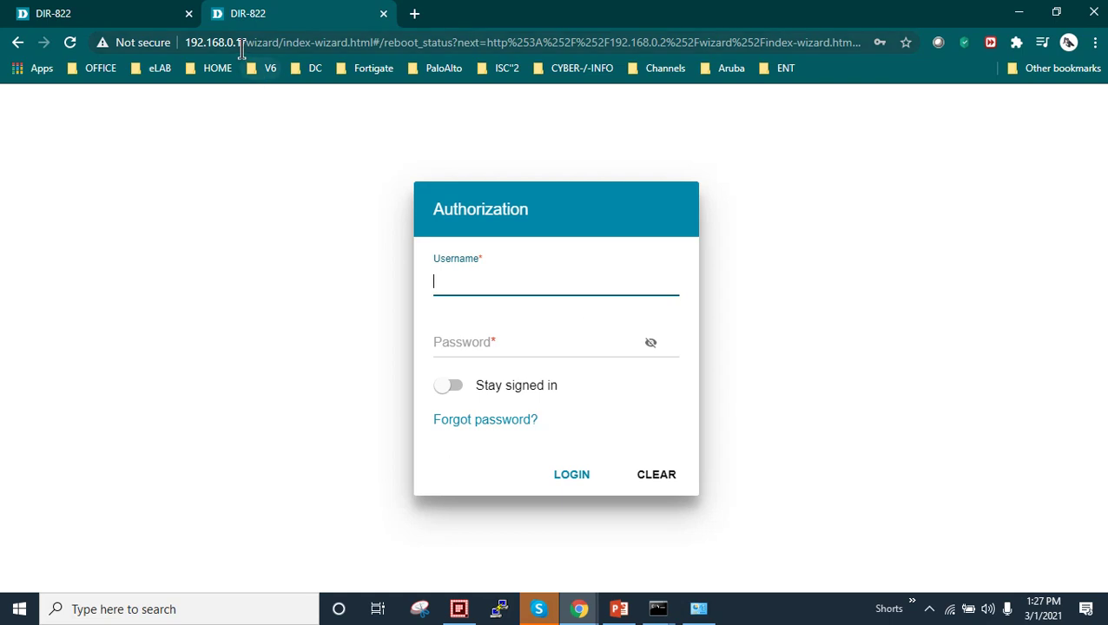
# - Enter 192.168.0.2 in the address bar, then stay on the page at the Leave site prompt
pyautogui.moveTo(240, 41); pyautogui.dragTo(918, 12)
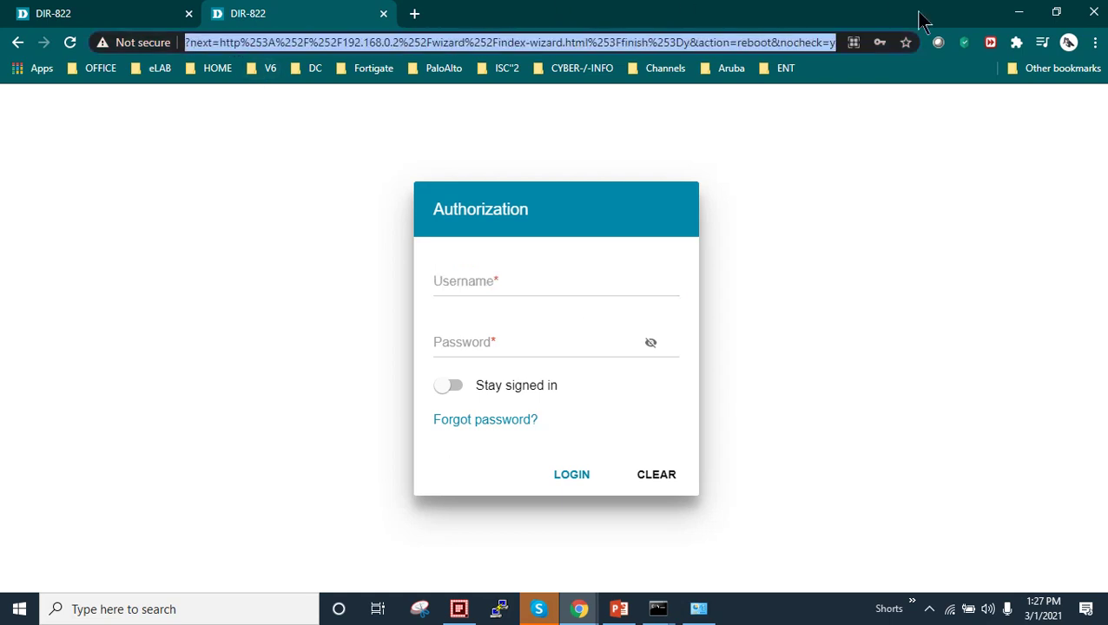
pyautogui.write('192.168.0.2')
pyautogui.press('Return')
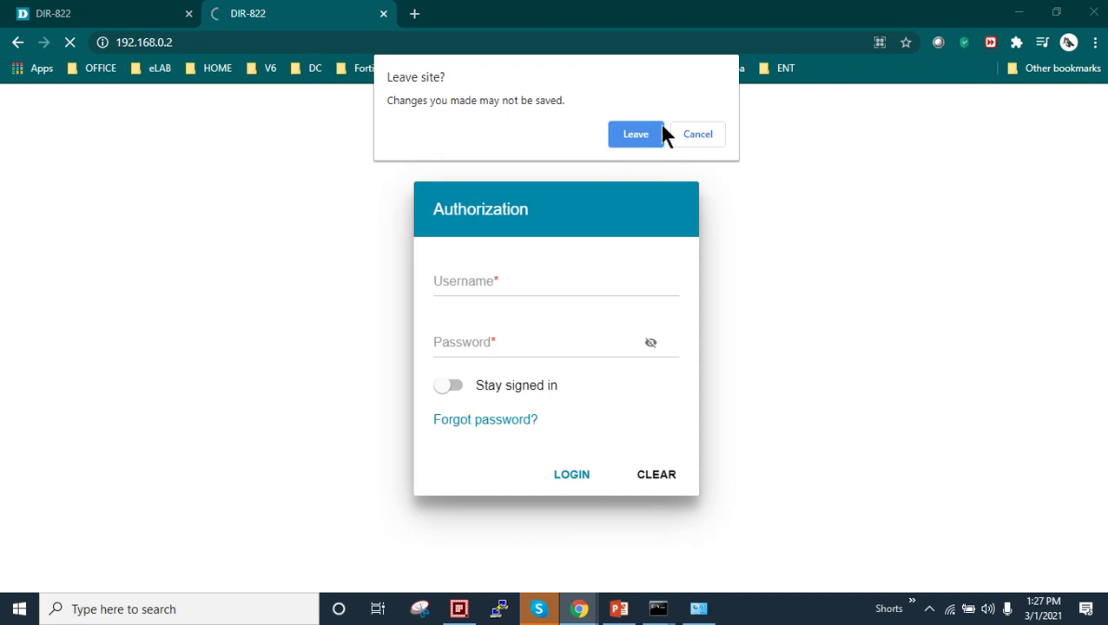
pyautogui.click(707, 137)
# - Sign in to the main router at 192.168.0.1 and dismiss the password warning
pyautogui.click(148, 12)
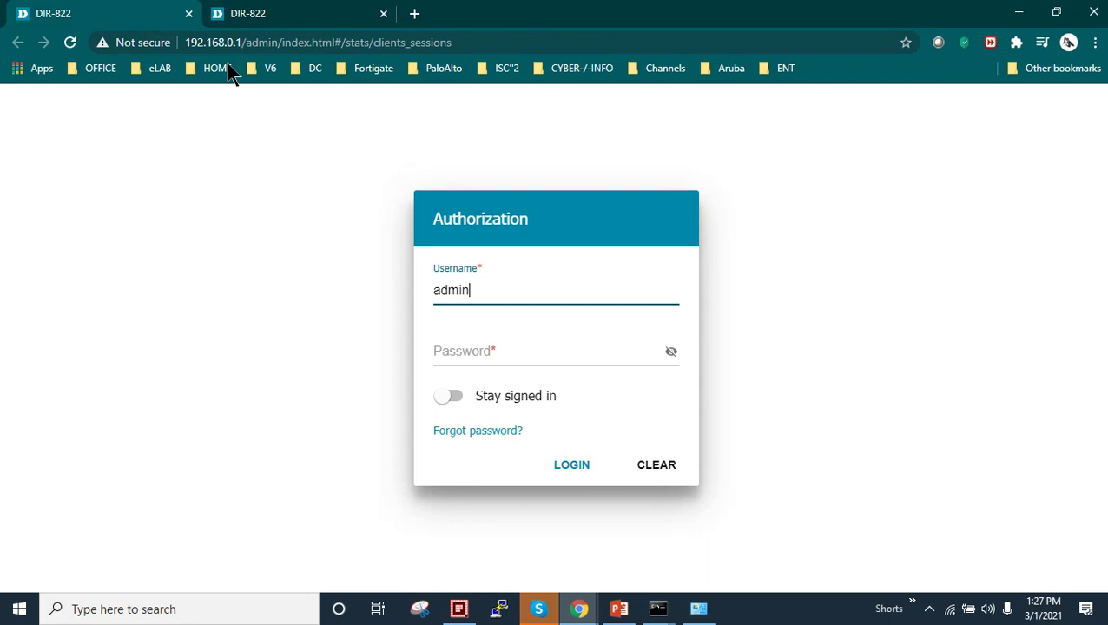
pyautogui.click(468, 356)
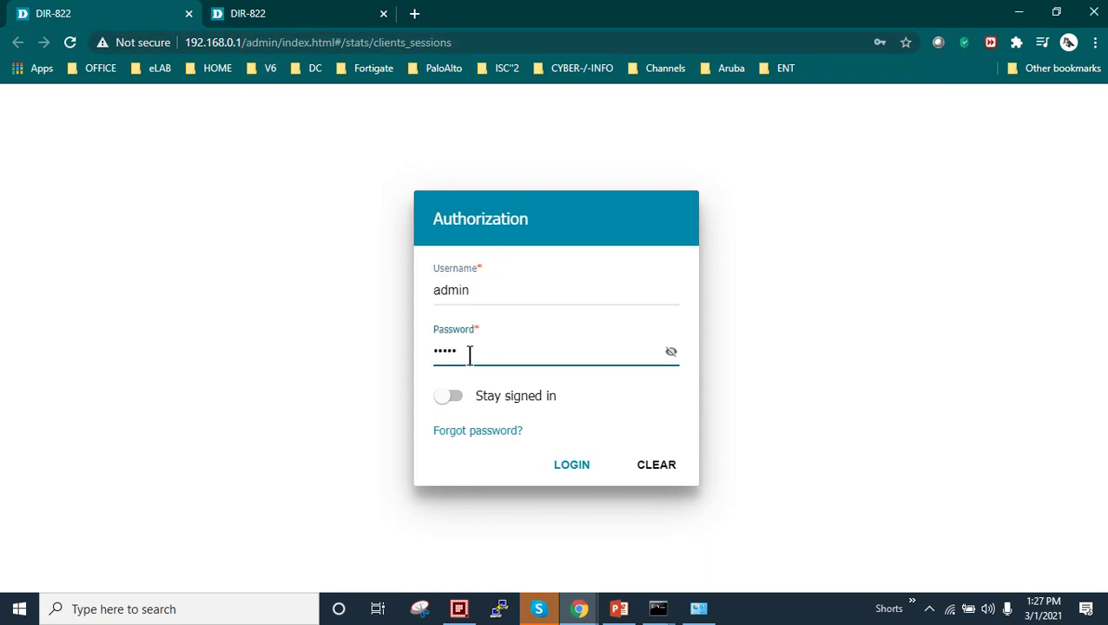
pyautogui.click(560, 466)
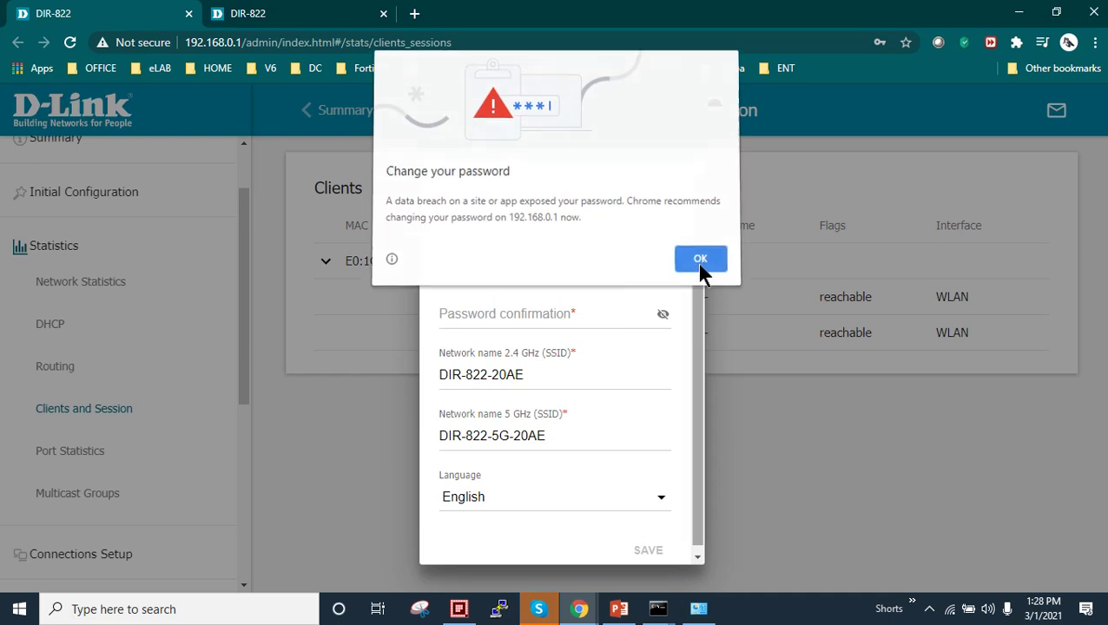
pyautogui.click(697, 261)
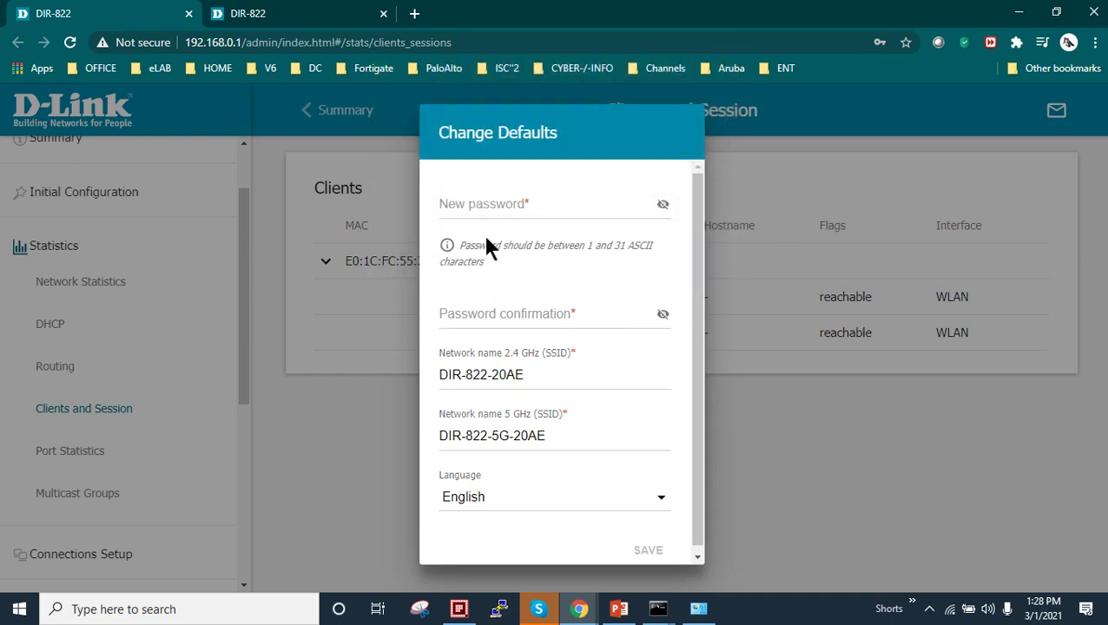
pyautogui.click(70, 43)
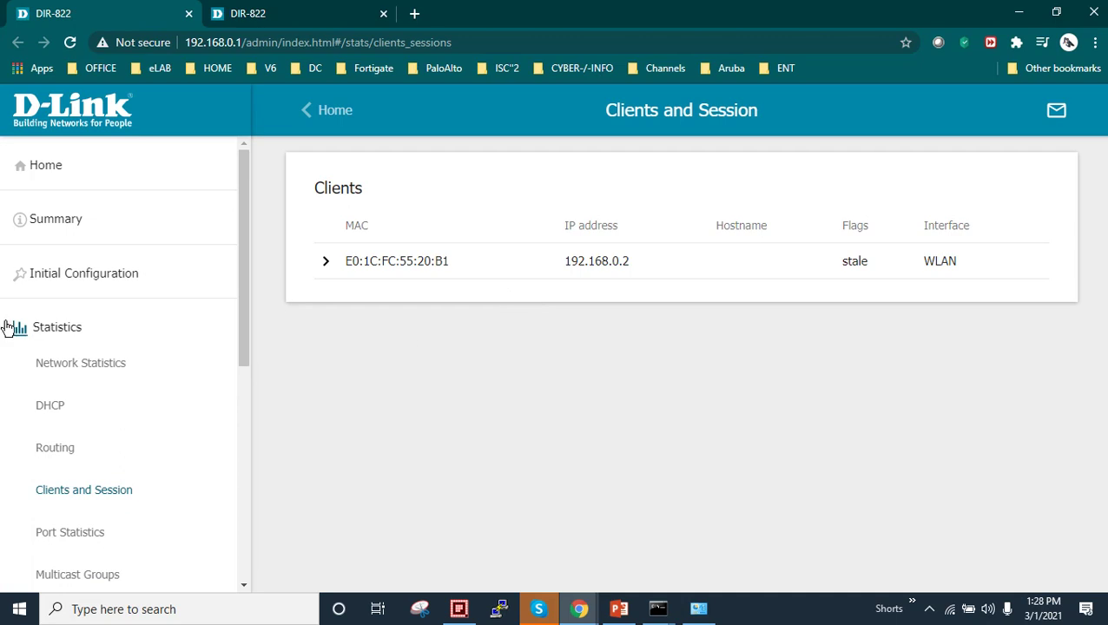
# - Show the main router's Summary page and highlight Device mode: Router
pyautogui.click(52, 174)
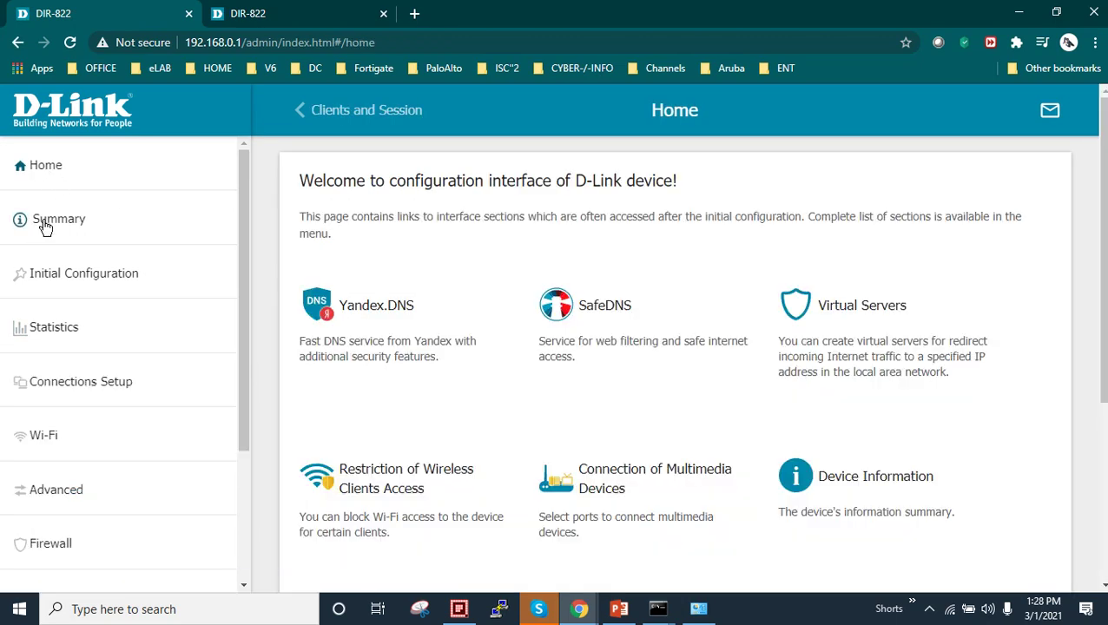
pyautogui.click(42, 220)
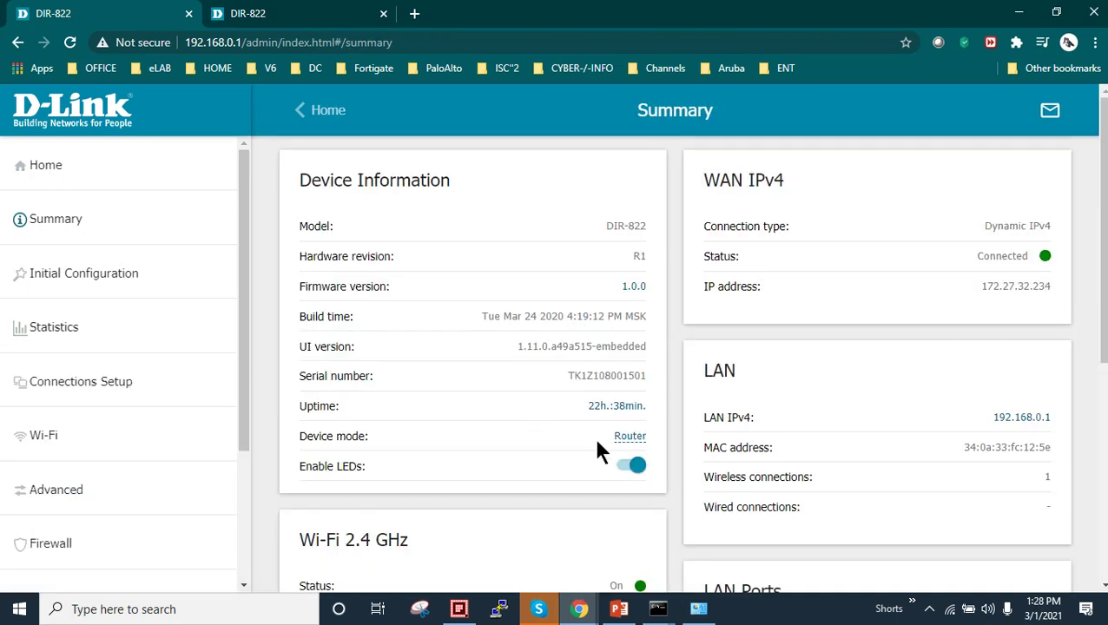
pyautogui.moveTo(308, 436); pyautogui.dragTo(412, 444)
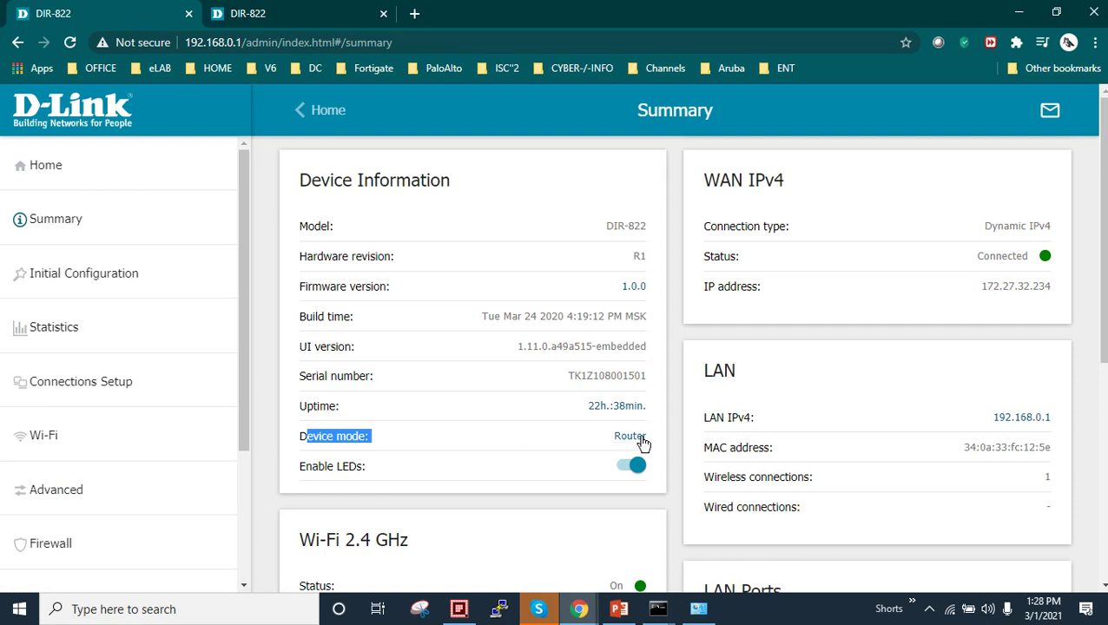
# - Show the PowerPoint Repeater Mode slide, then return to the second DIR-822 tab's sign-in form
pyautogui.click(618, 609)
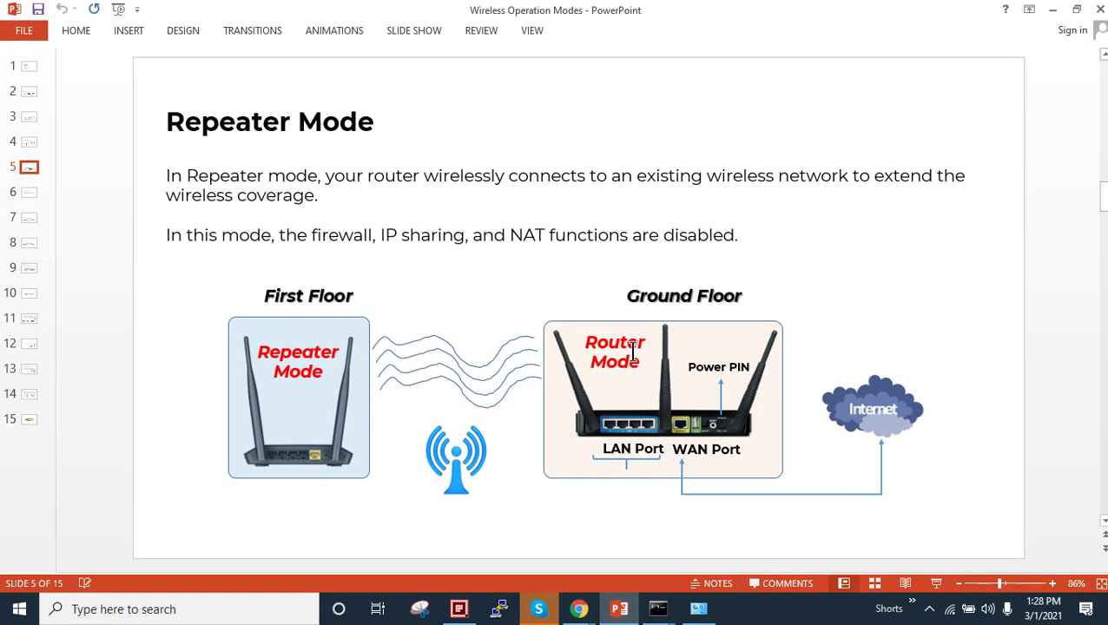
pyautogui.click(1053, 11)
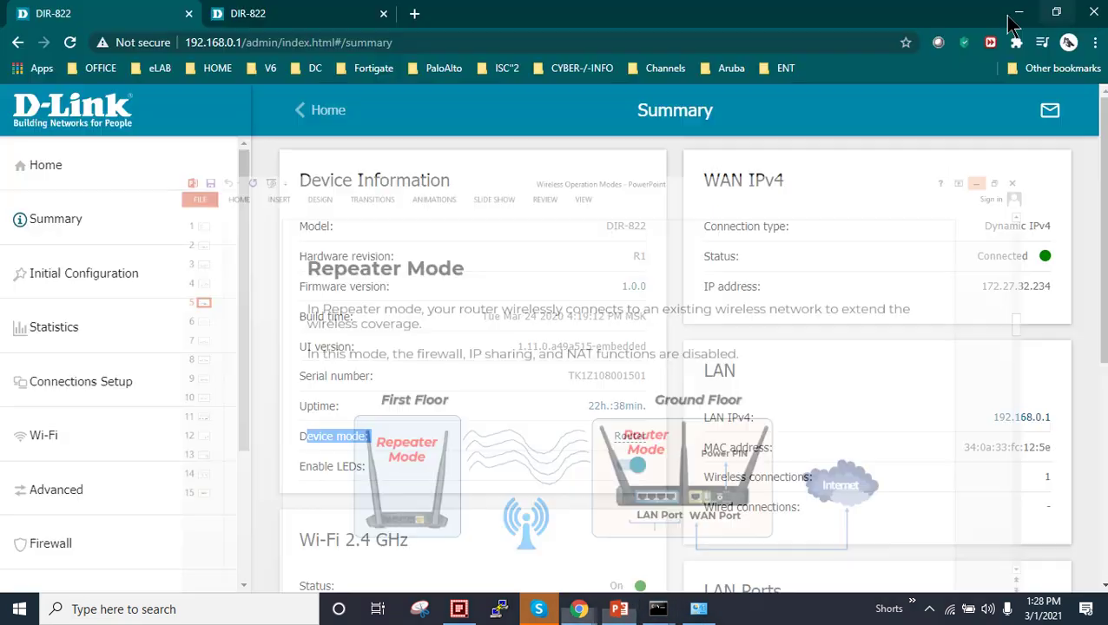
pyautogui.click(618, 609)
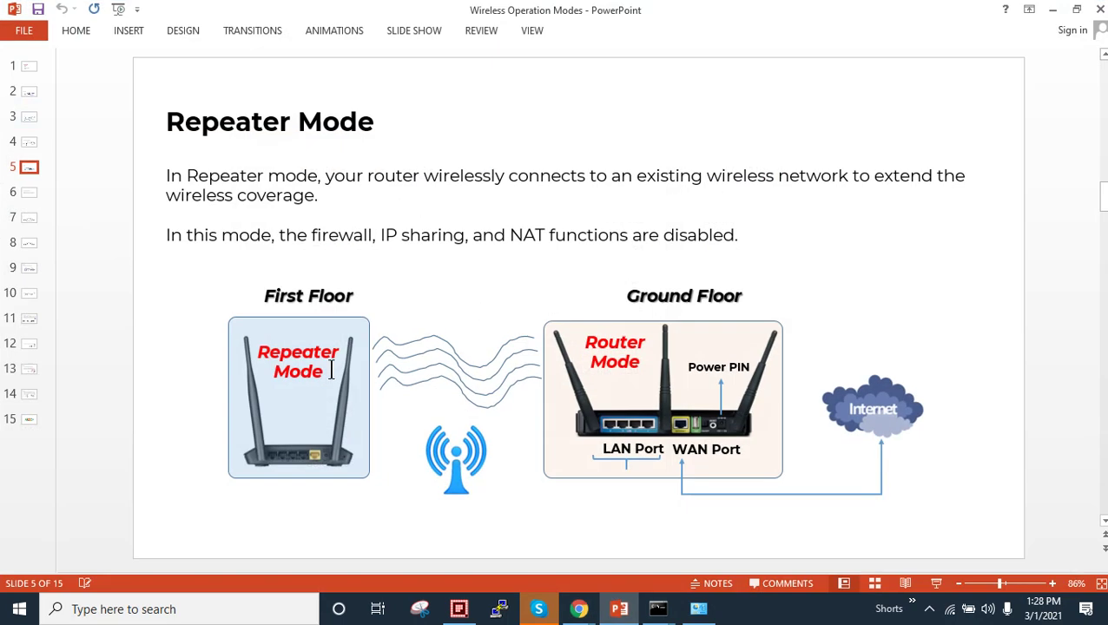
pyautogui.click(1053, 11)
pyautogui.click(329, 12)
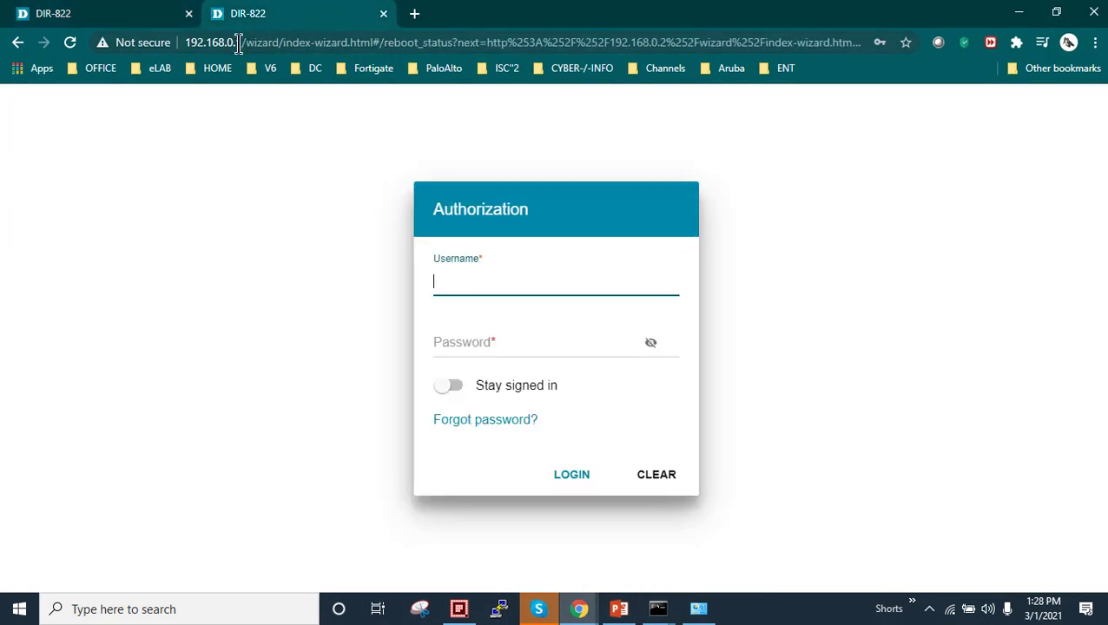
# - Go to the repeater's admin page at 192.168.0.2
pyautogui.click(275, 41)
pyautogui.write('2')
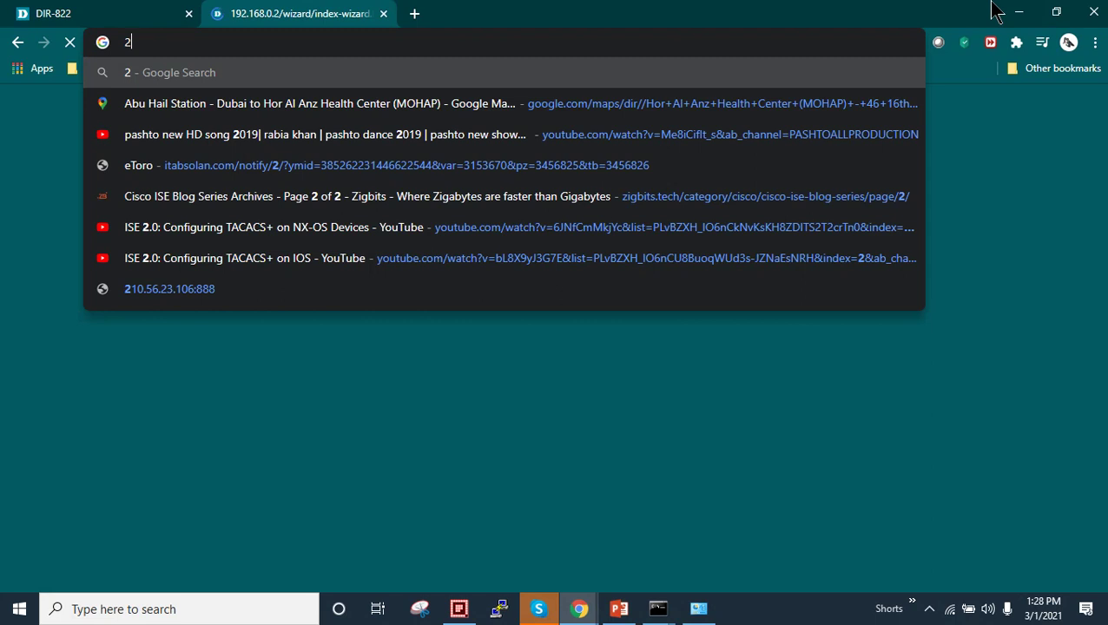
pyautogui.press('BackSpace')
pyautogui.write('192.168.120.100')
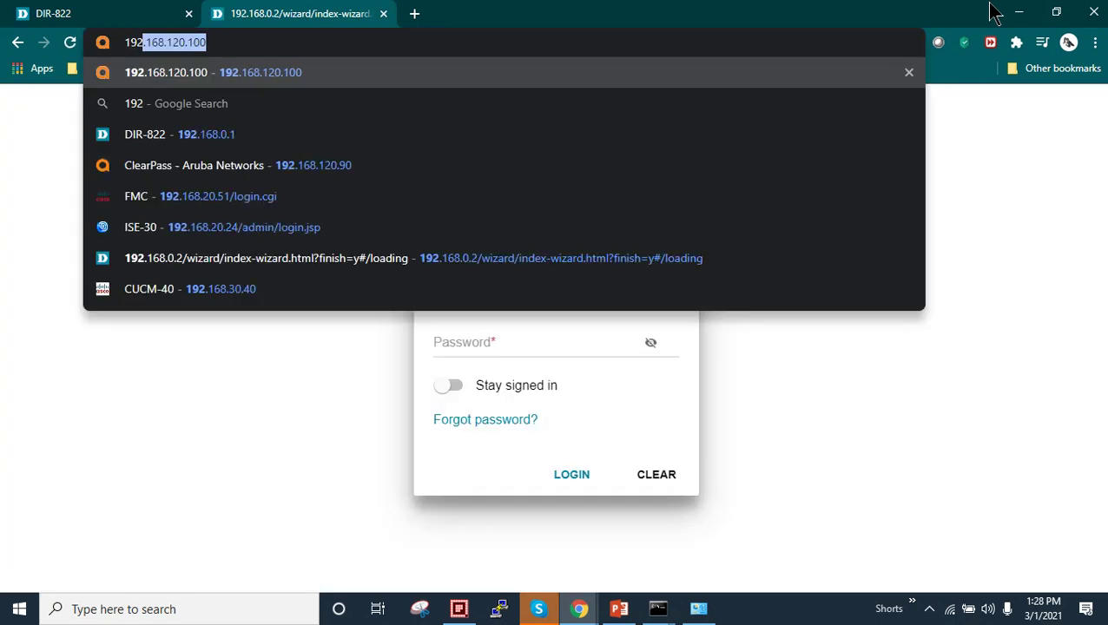
pyautogui.press('BackSpace')
pyautogui.press('BackSpace')
pyautogui.press('BackSpace')
pyautogui.press('BackSpace')
pyautogui.press('BackSpace')
pyautogui.press('BackSpace')
pyautogui.press('BackSpace')
pyautogui.write('0.2')
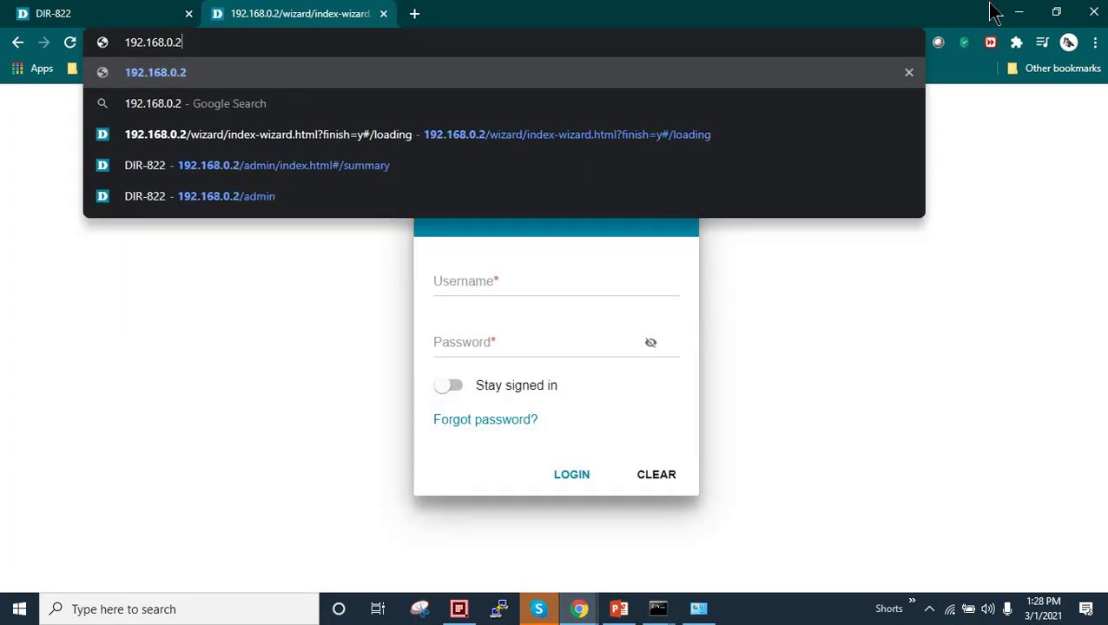
pyautogui.press('Return')
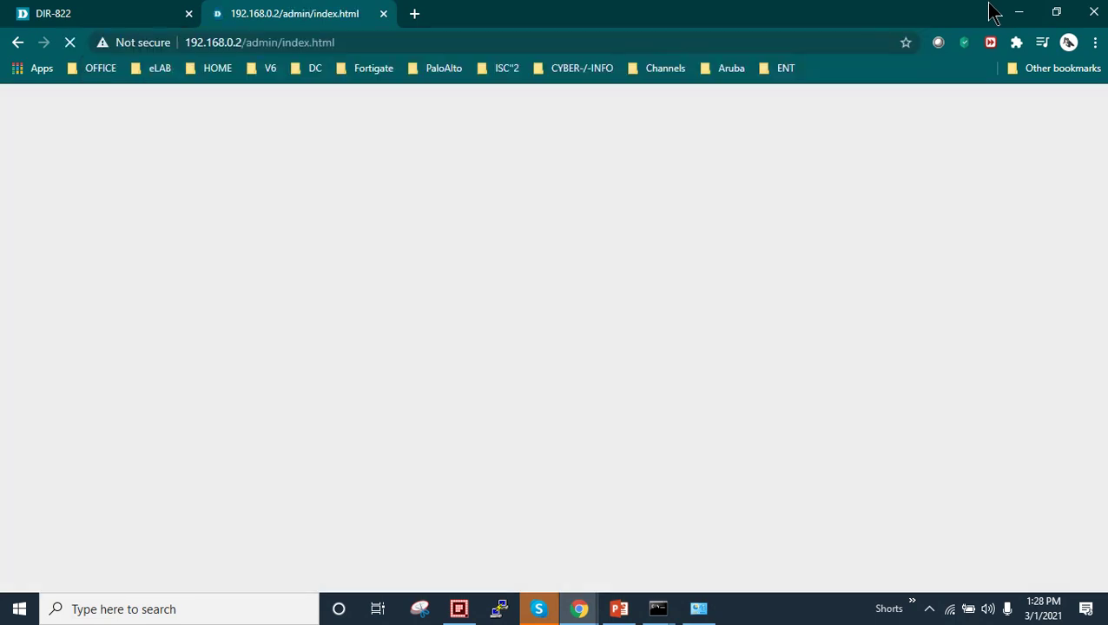
# - Log in to the repeater as admin with the router password
pyautogui.write('admin')
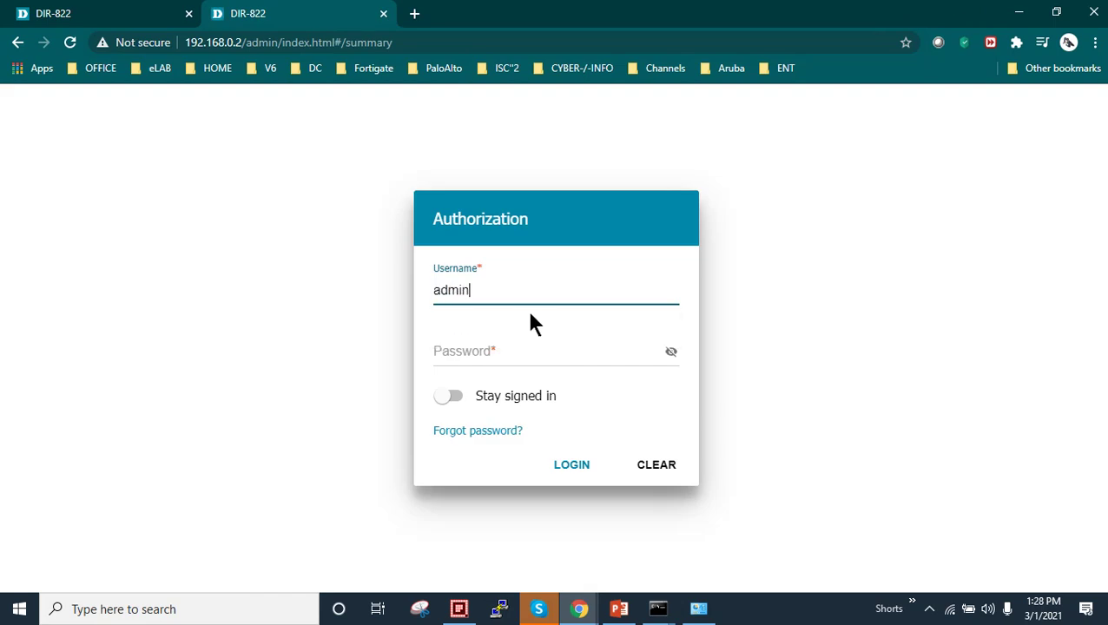
pyautogui.press('Tab')
pyautogui.write('*********')
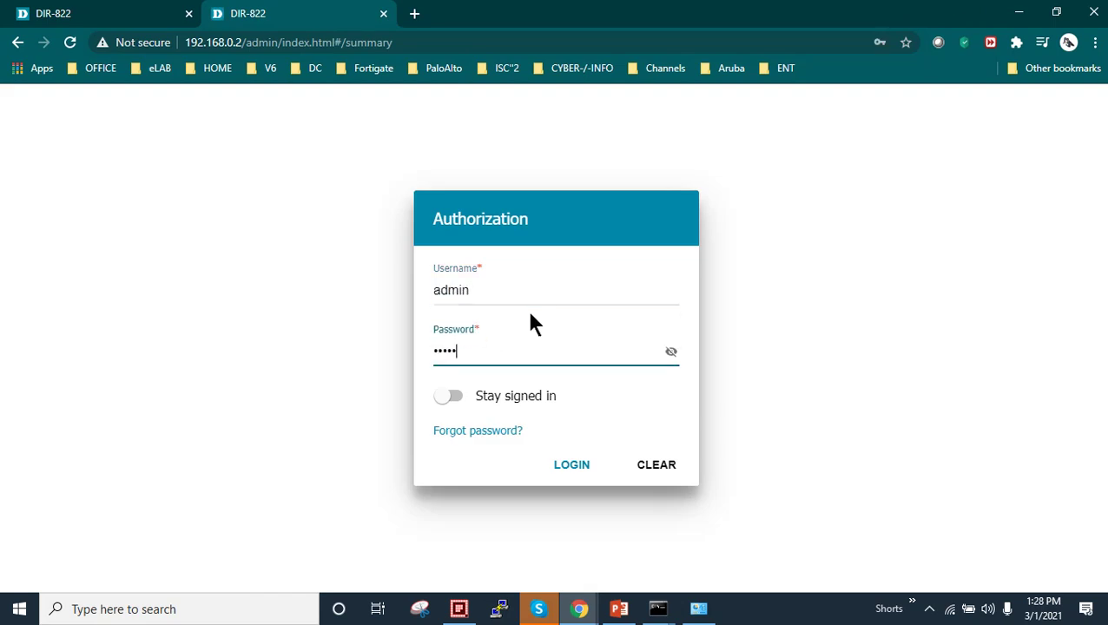
pyautogui.click(568, 465)
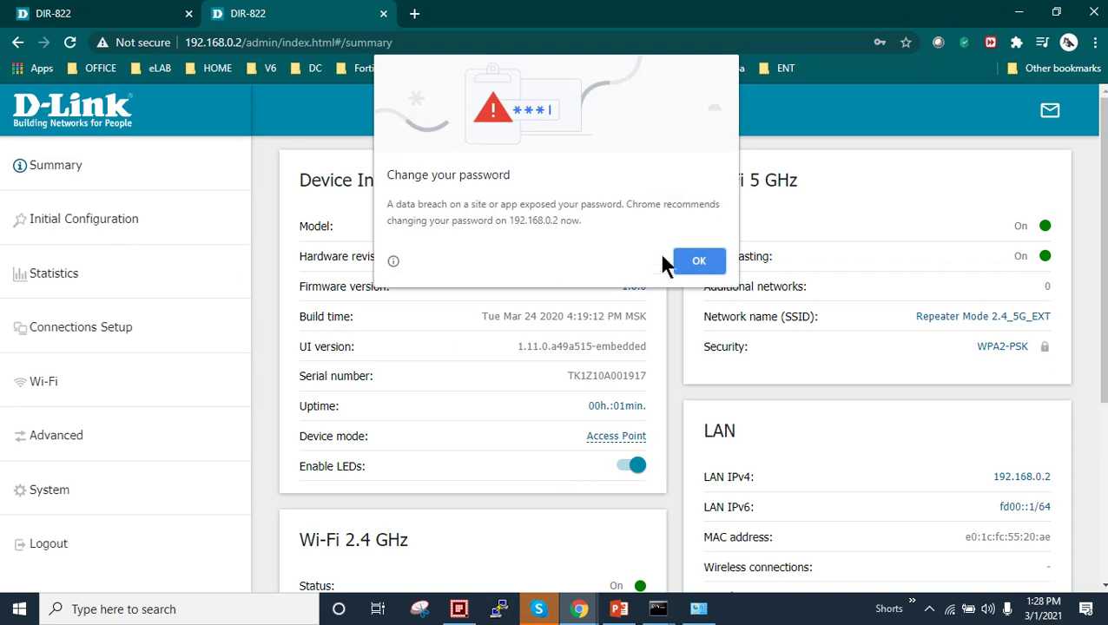
# - Dismiss the password warning and view the repeater's Clients and Session and Port Statistics pages
pyautogui.click(692, 261)
pyautogui.scroll(-2, 599, 286)
pyautogui.scroll(2, 899, 276)
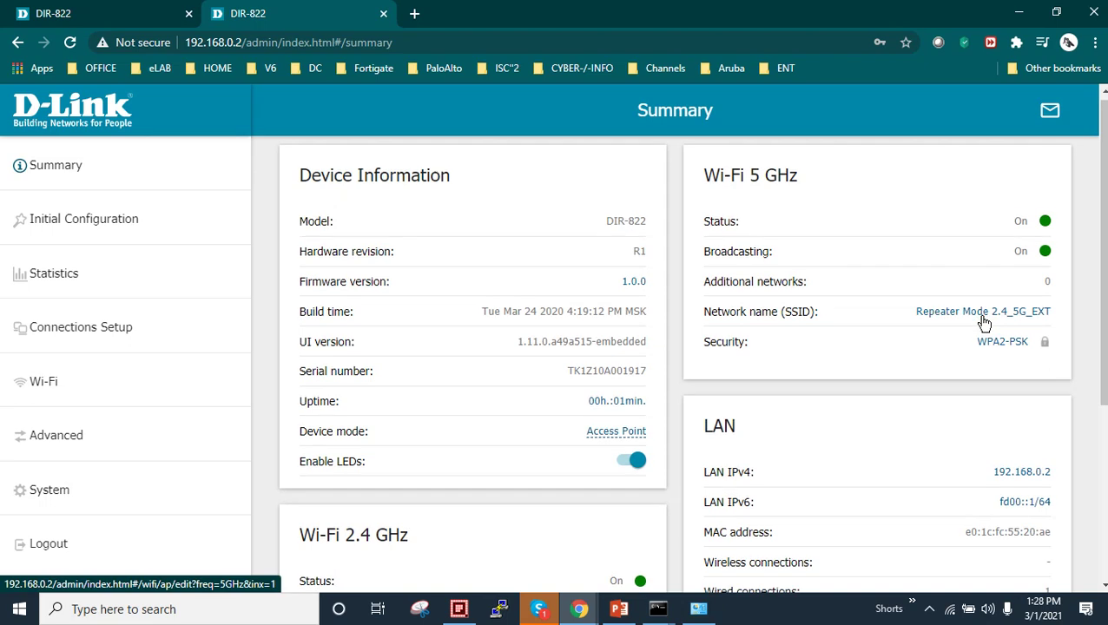
pyautogui.scroll(-4, 716, 393)
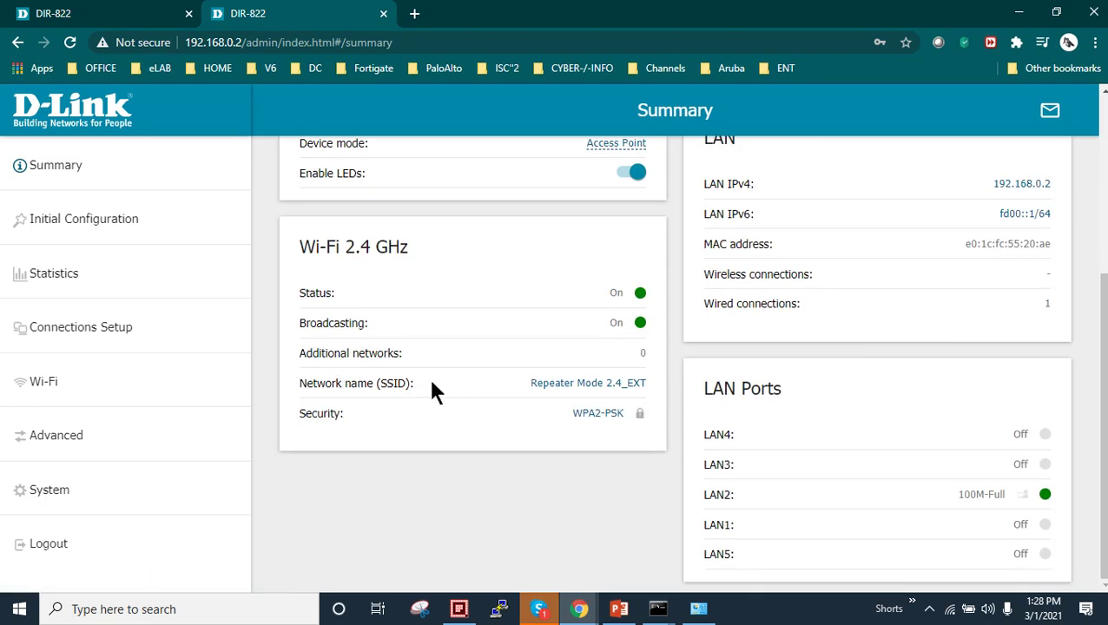
pyautogui.click(54, 278)
pyautogui.click(68, 395)
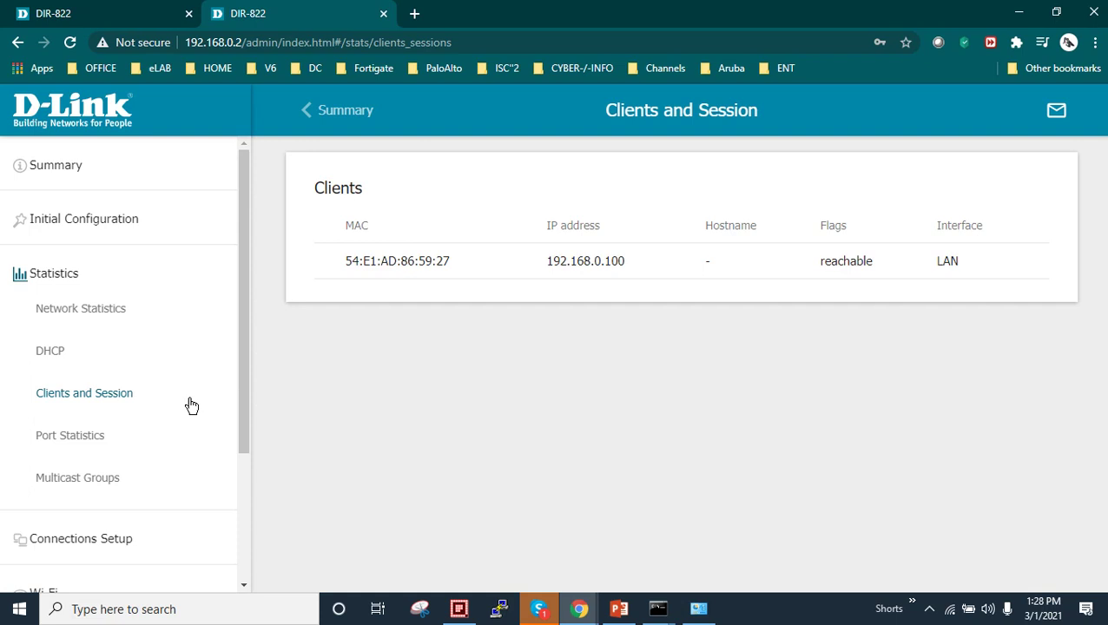
pyautogui.click(87, 437)
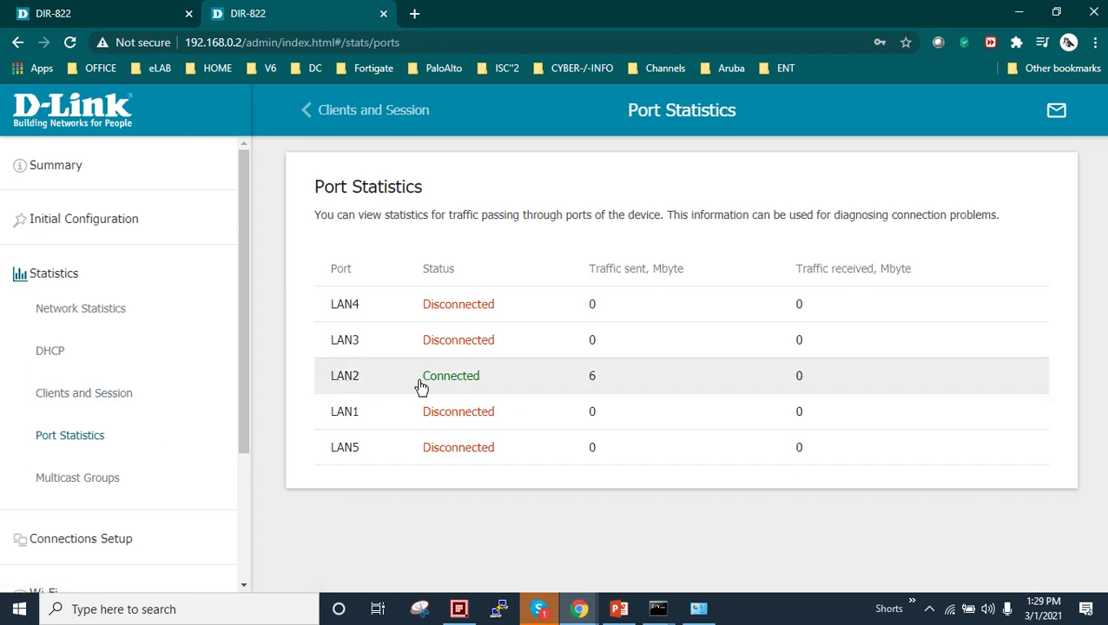
# - Open the 2.4 GHz Wi-Fi Additional settings showing TX Beamforming and STBC enabled
pyautogui.scroll(-2, 136, 388)
pyautogui.click(58, 419)
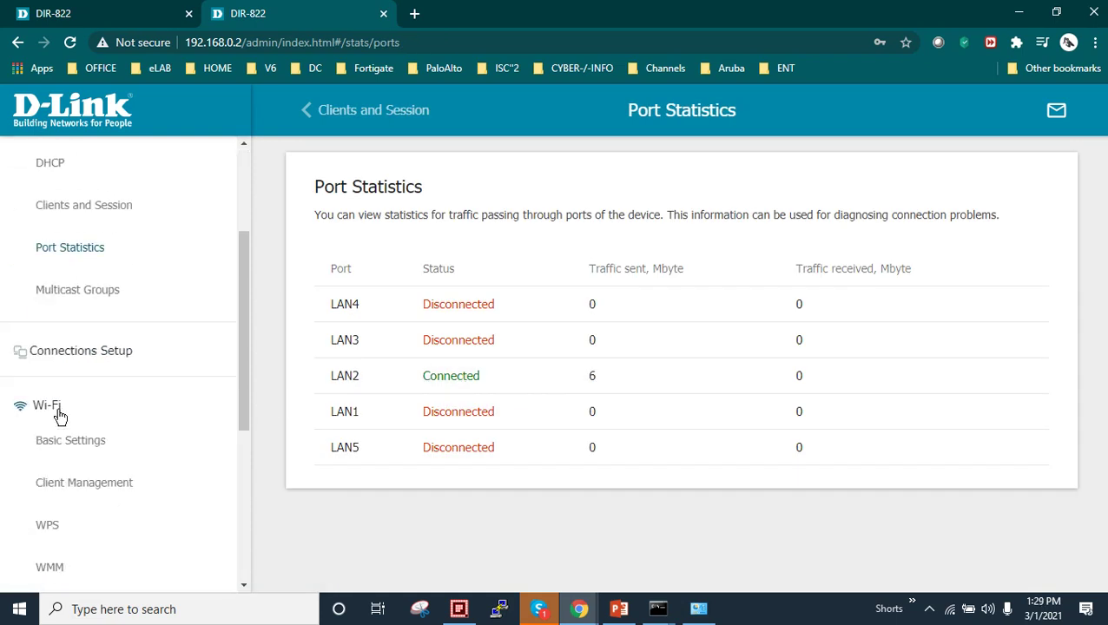
pyautogui.scroll(-4, 160, 344)
pyautogui.click(63, 327)
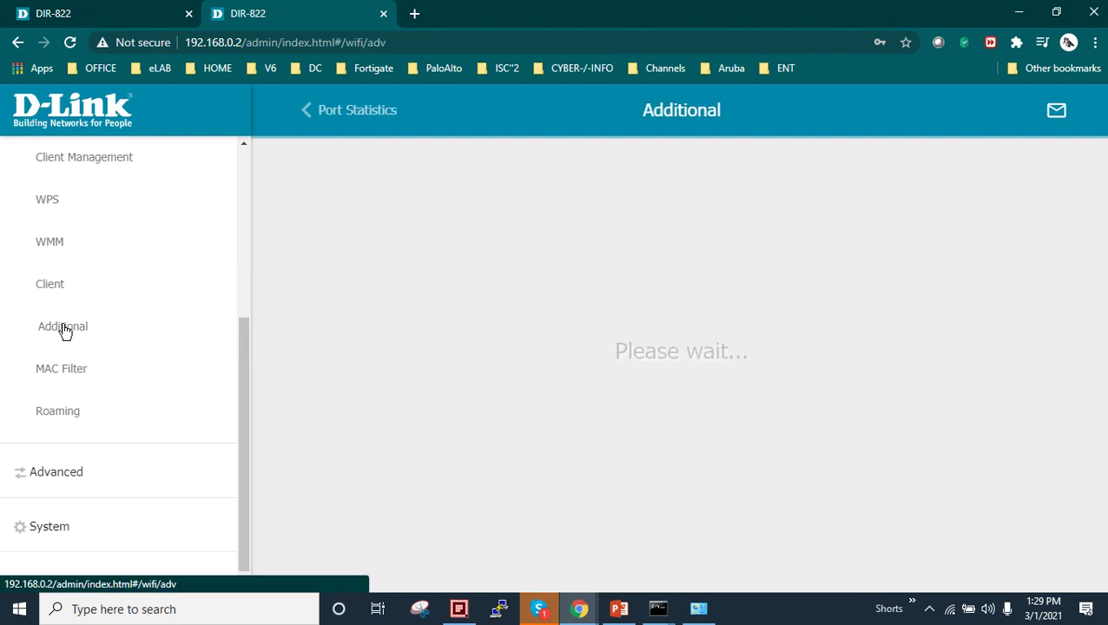
pyautogui.scroll(-4, 719, 260)
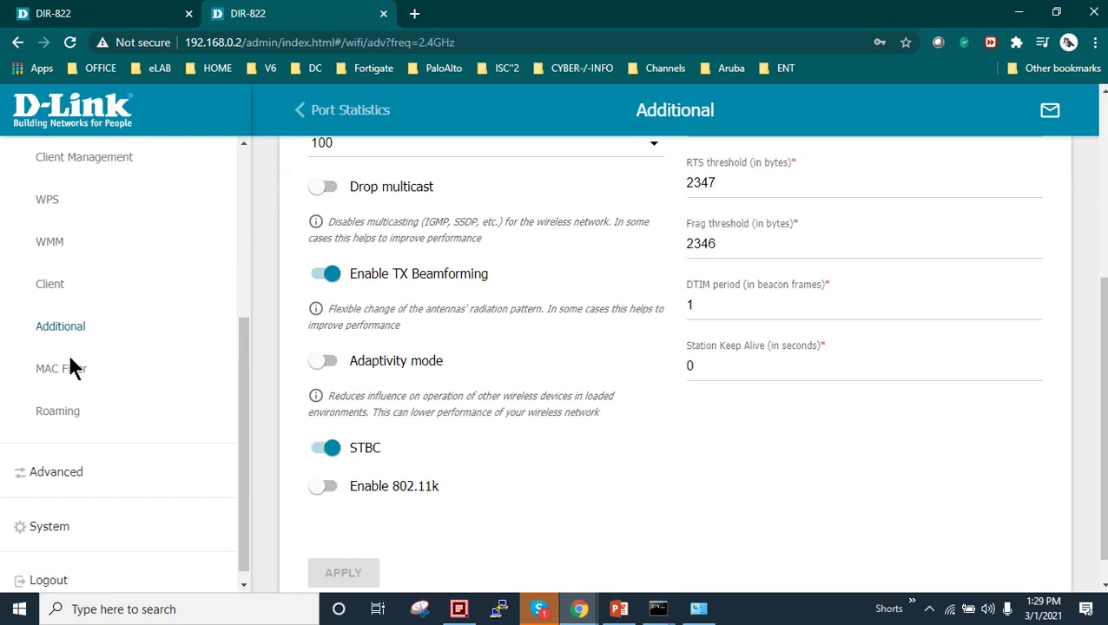
# - Show the Wi-Fi Client page with the repeater linked to Router Mode 2.4, then open the Windows network list
pyautogui.click(50, 286)
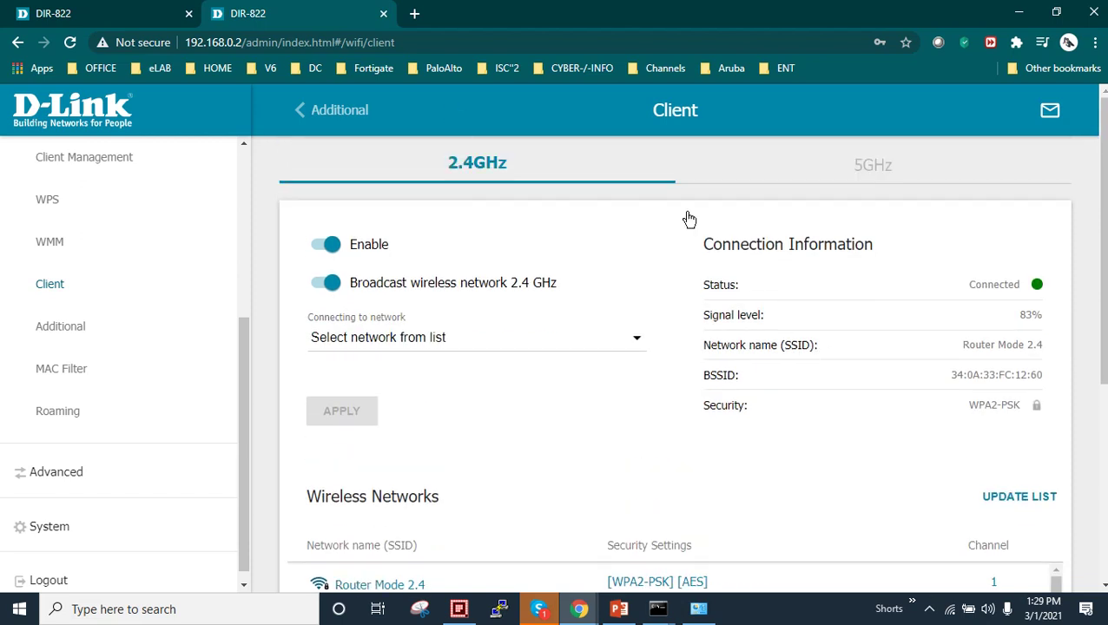
pyautogui.click(953, 613)
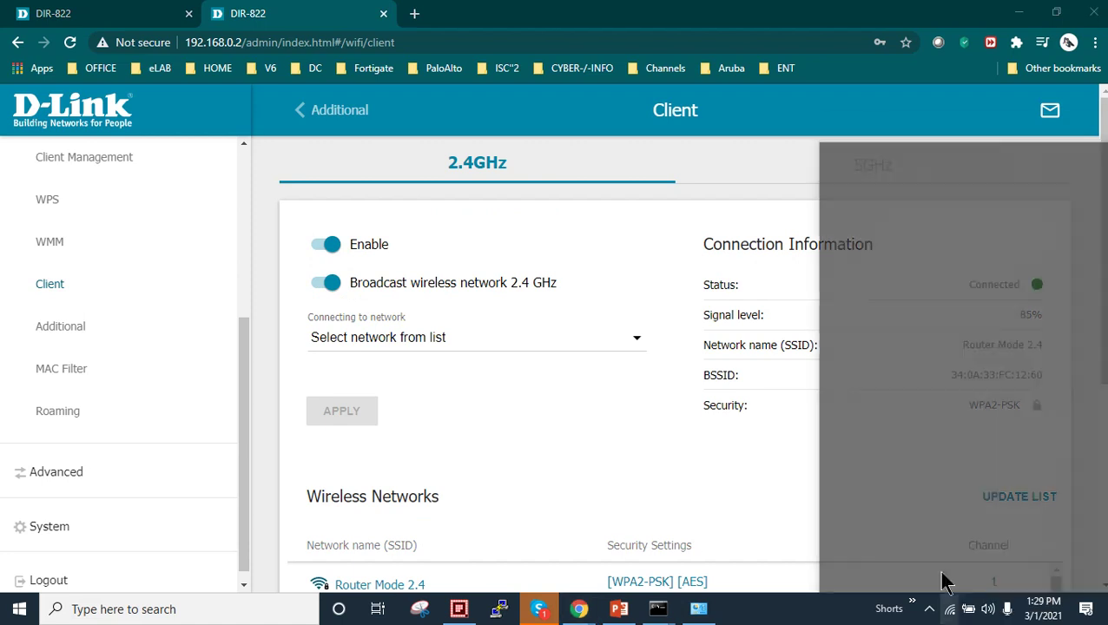
# - Switch the network flyout to the Wi-Fi 2 adapter
pyautogui.click(906, 216)
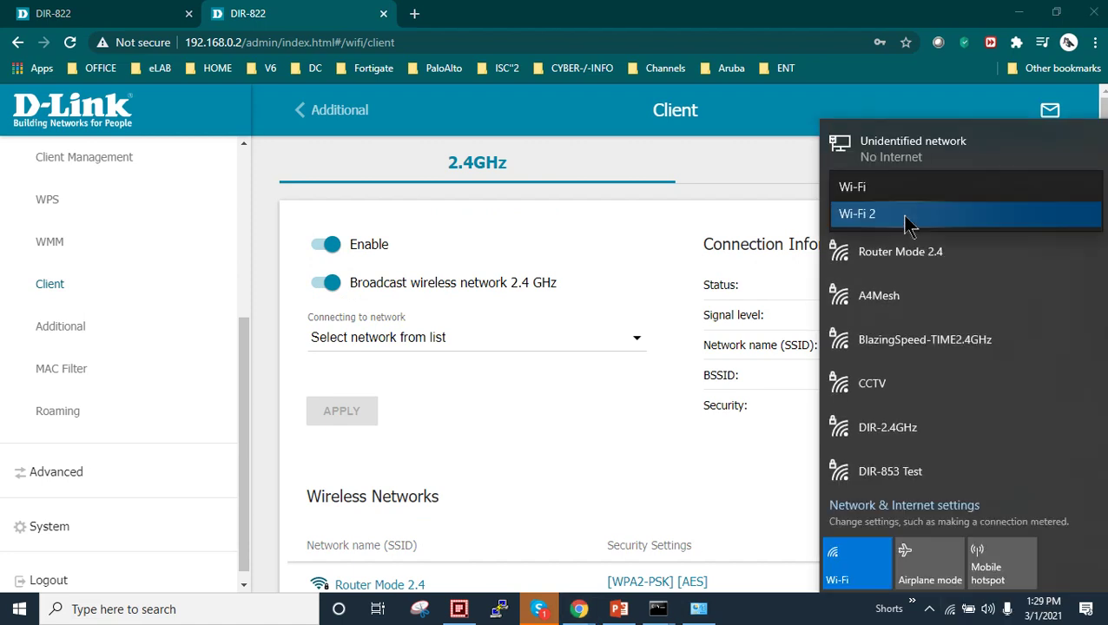
pyautogui.click(906, 217)
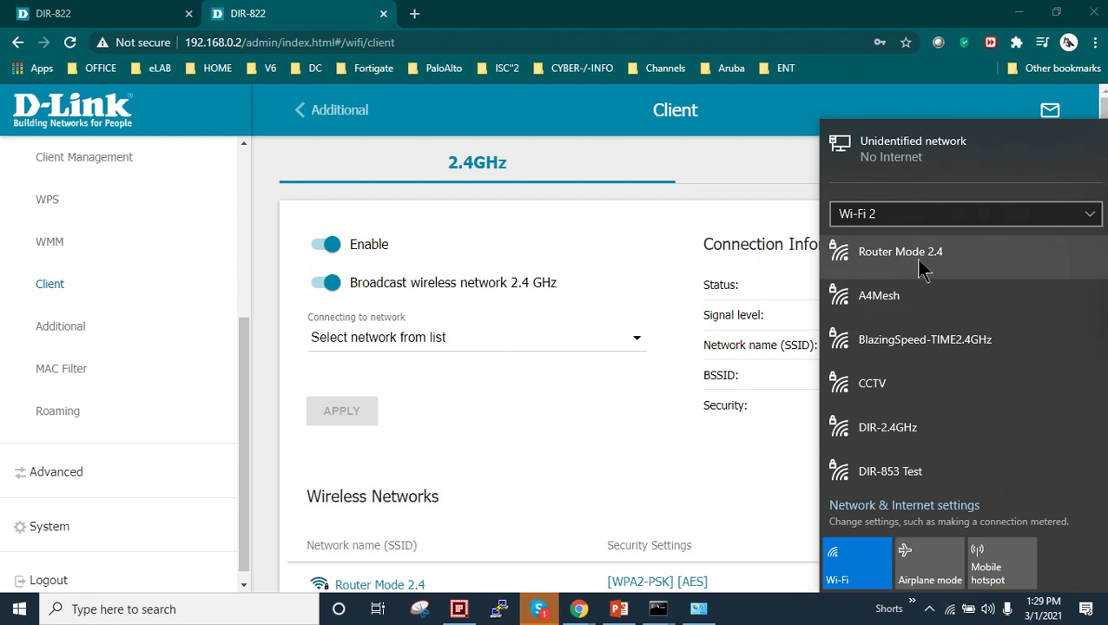
pyautogui.scroll(-3, 914, 313)
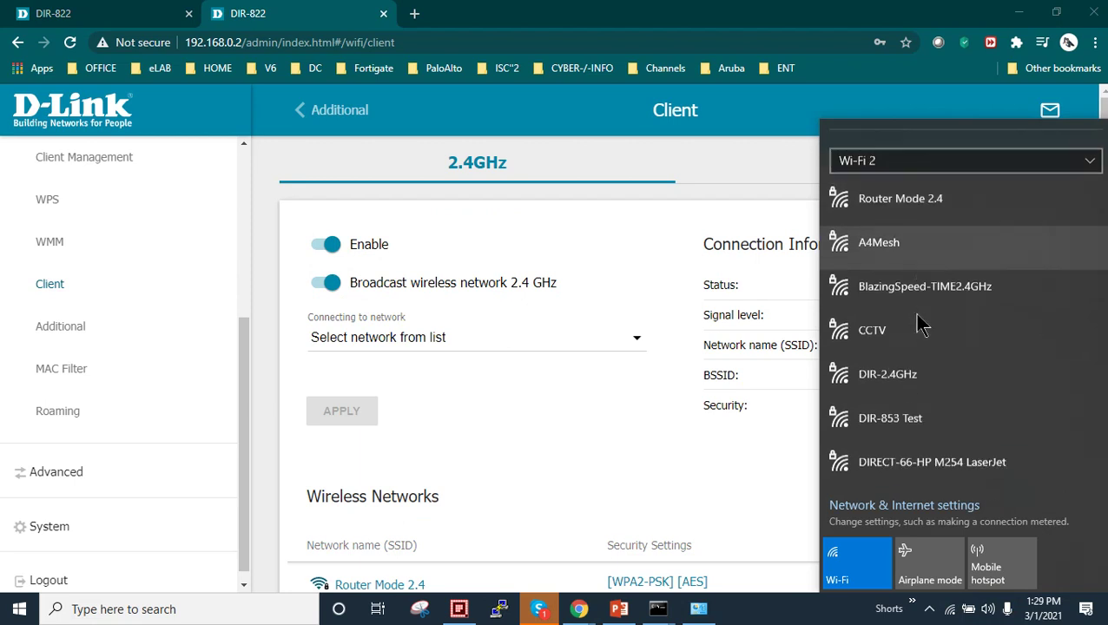
pyautogui.scroll(-5, 919, 317)
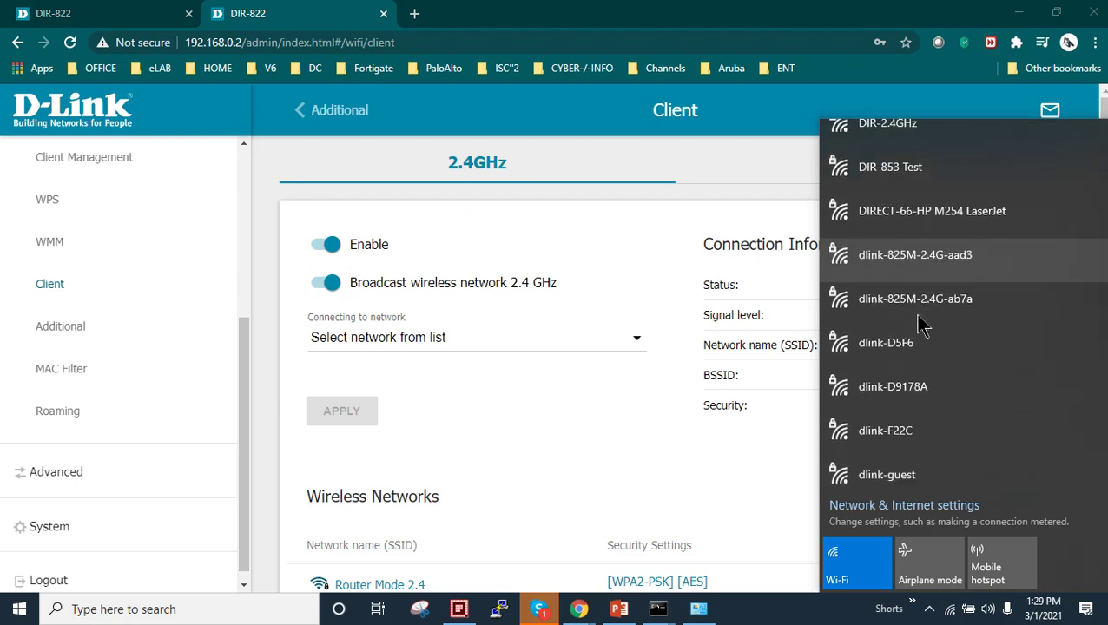
pyautogui.scroll(-5, 923, 326)
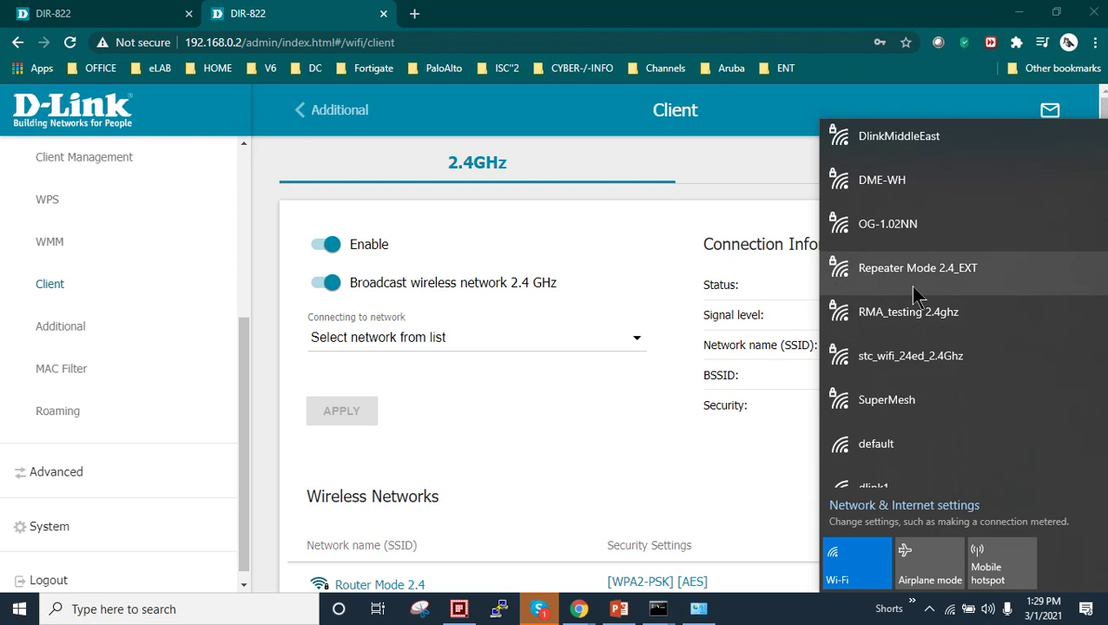
# - Join Repeater Mode 2.4_EXT by entering and checking its security key
pyautogui.click(910, 286)
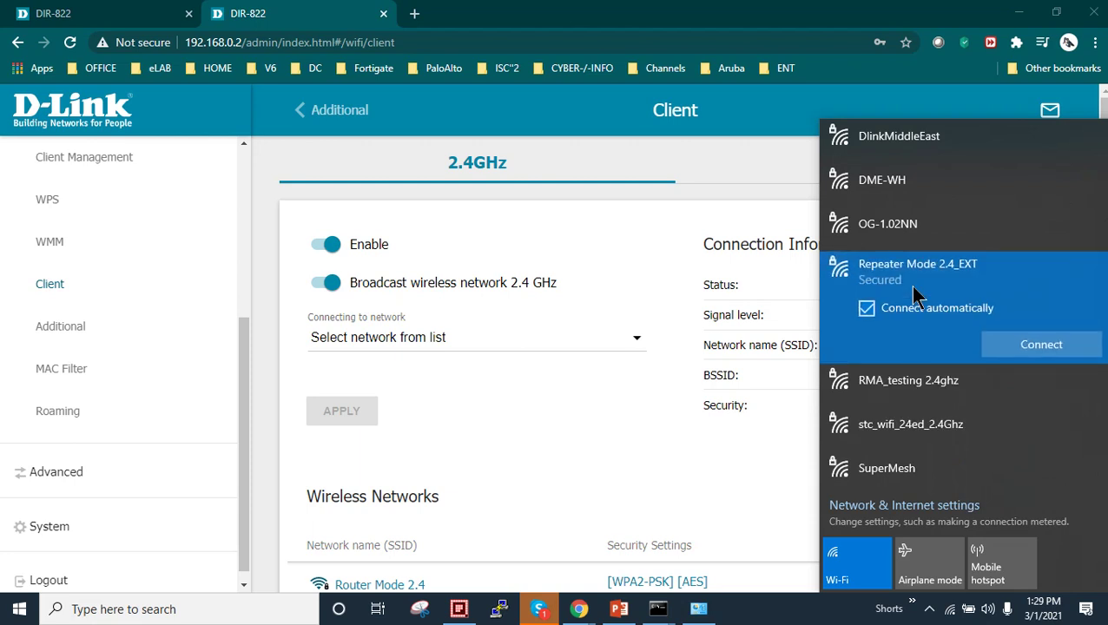
pyautogui.click(1040, 347)
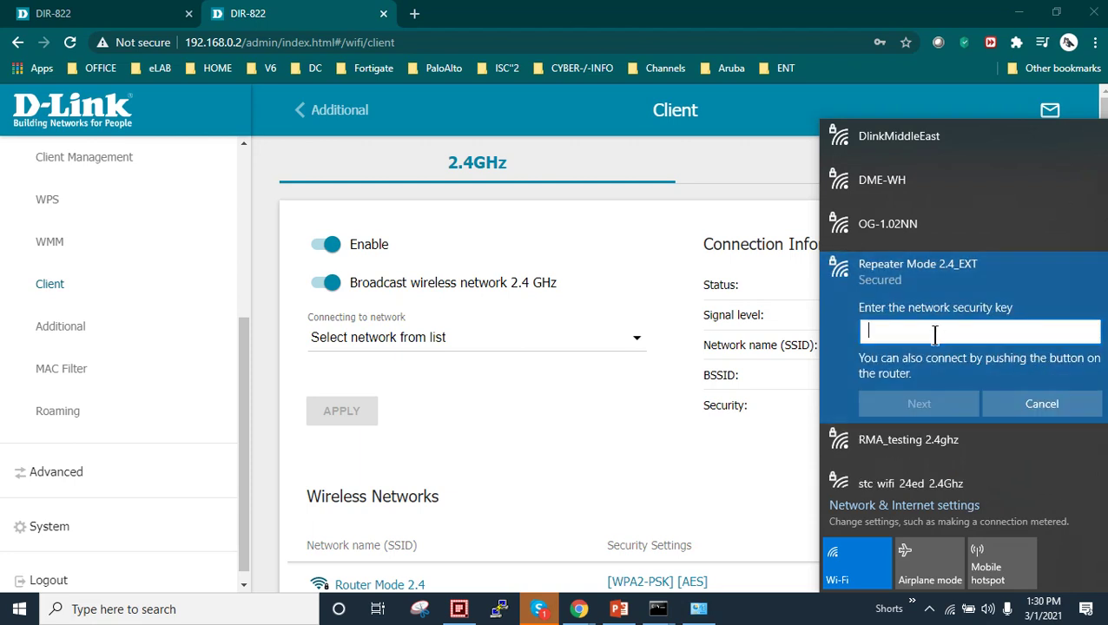
pyautogui.write('•••')
pyautogui.write('1')
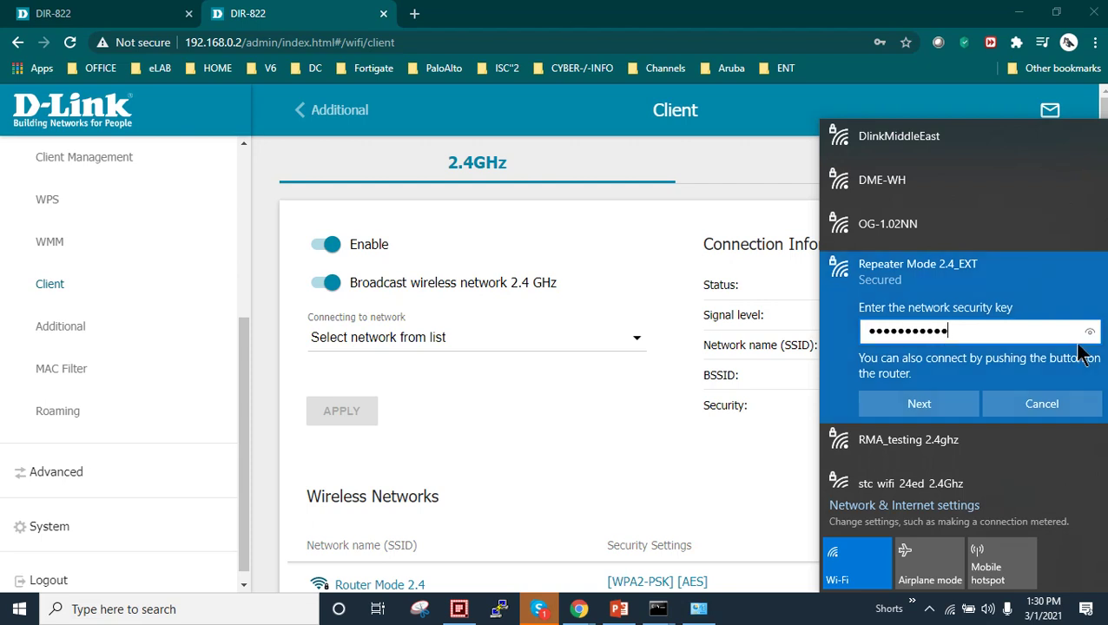
pyautogui.click(1090, 336)
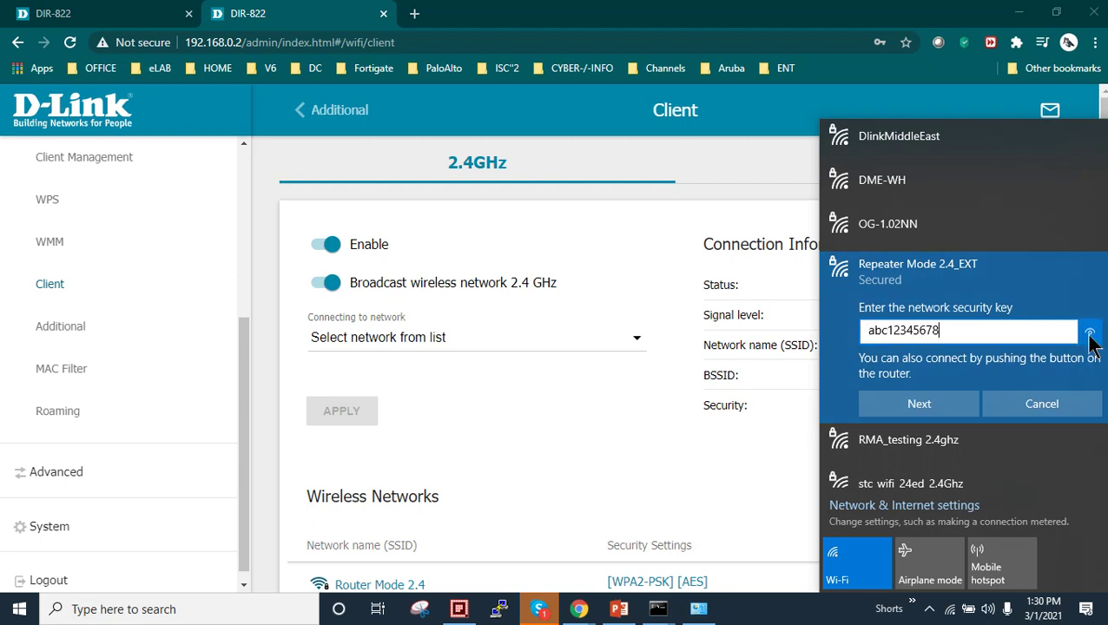
pyautogui.click(925, 405)
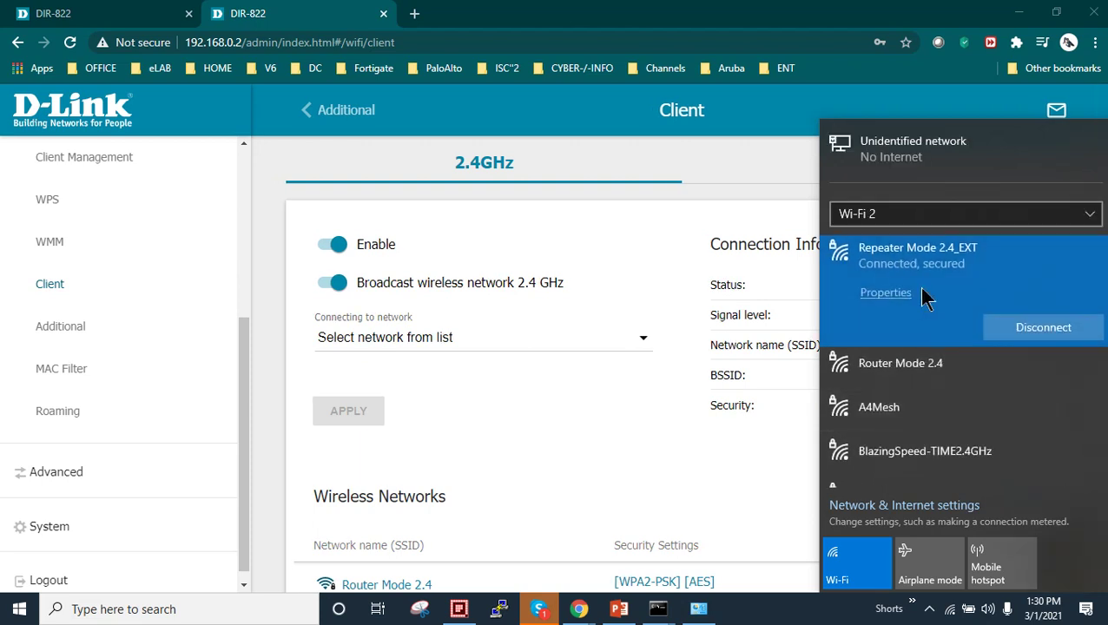
# - Run ping 8.8.8.8 in the second Command Prompt window and get replies
pyautogui.click(659, 609)
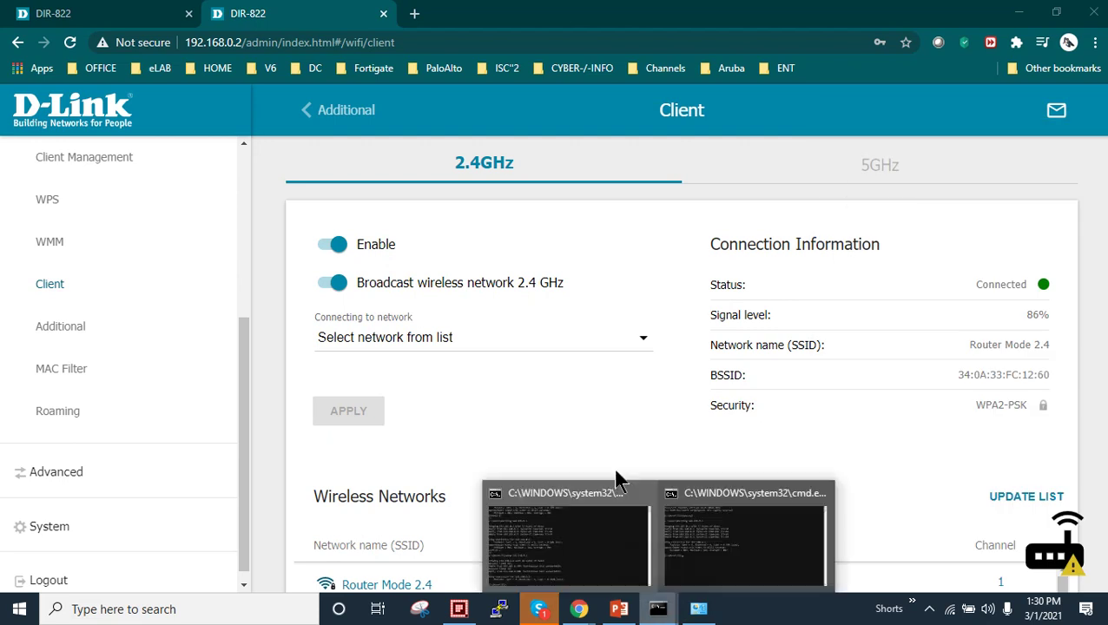
pyautogui.click(680, 538)
pyautogui.click(547, 280)
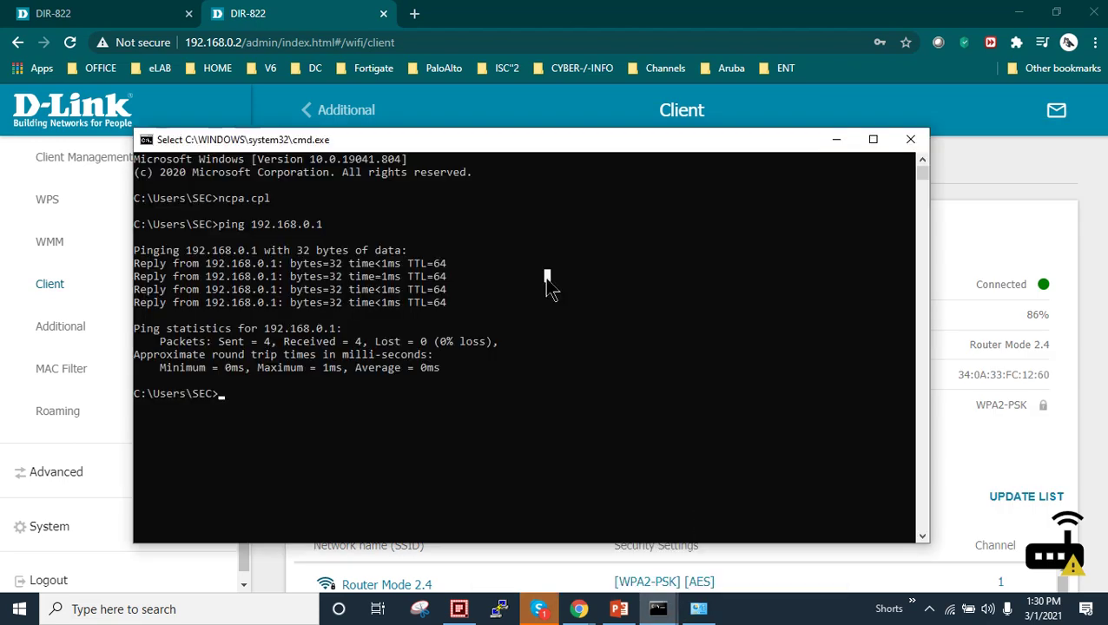
pyautogui.write('ping 8.8')
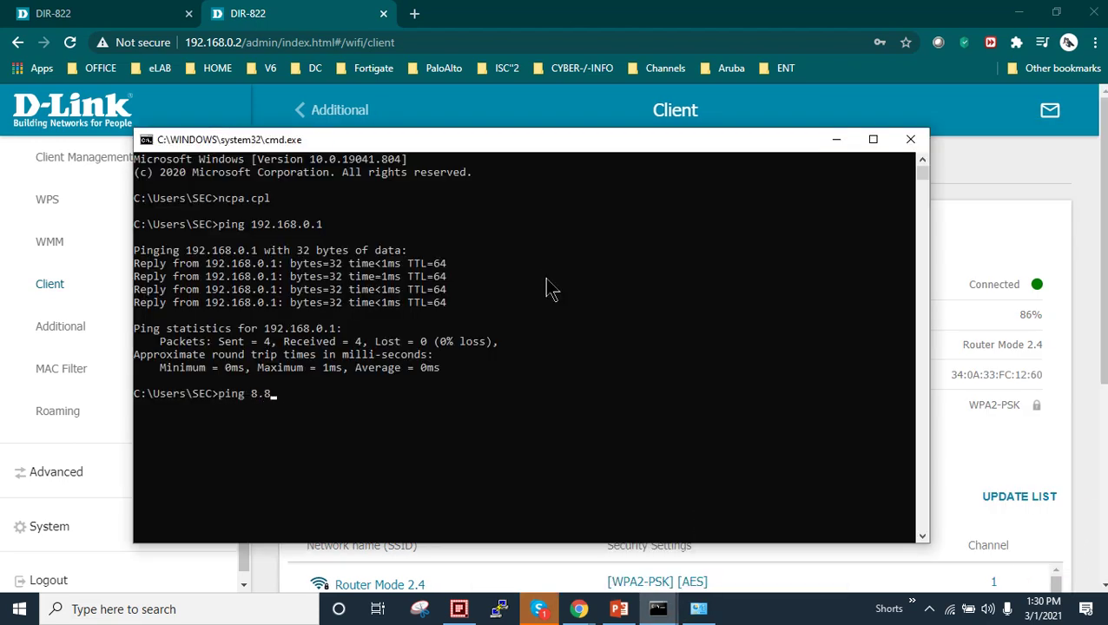
pyautogui.write('.8.8')
pyautogui.press('Return')
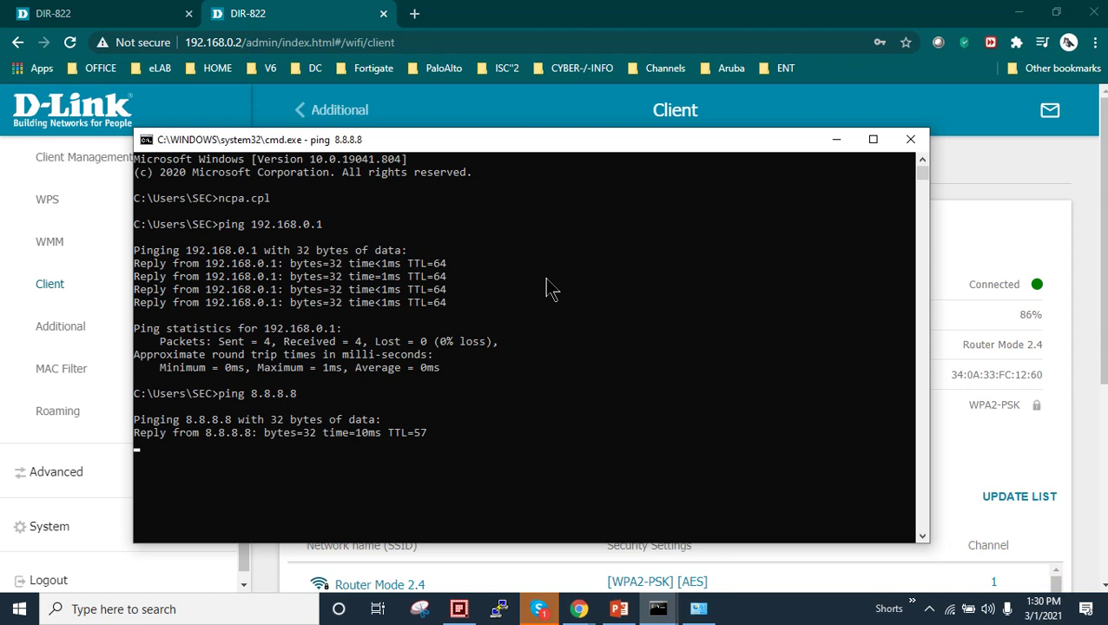
# - Load google.com in a new Chrome tab
pyautogui.click(416, 13)
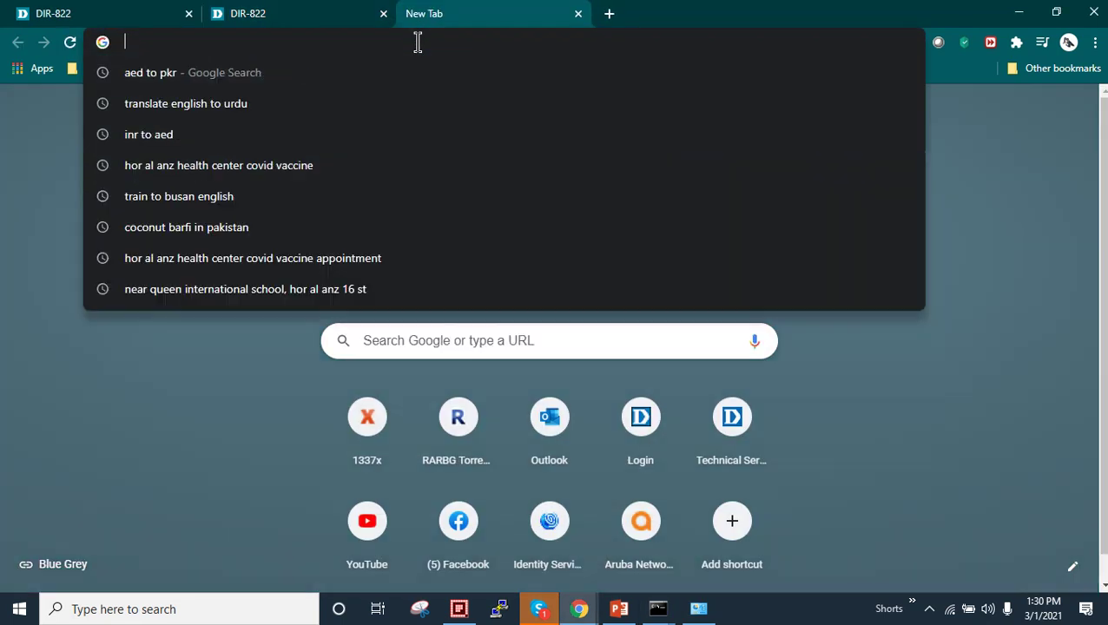
pyautogui.write('goog')
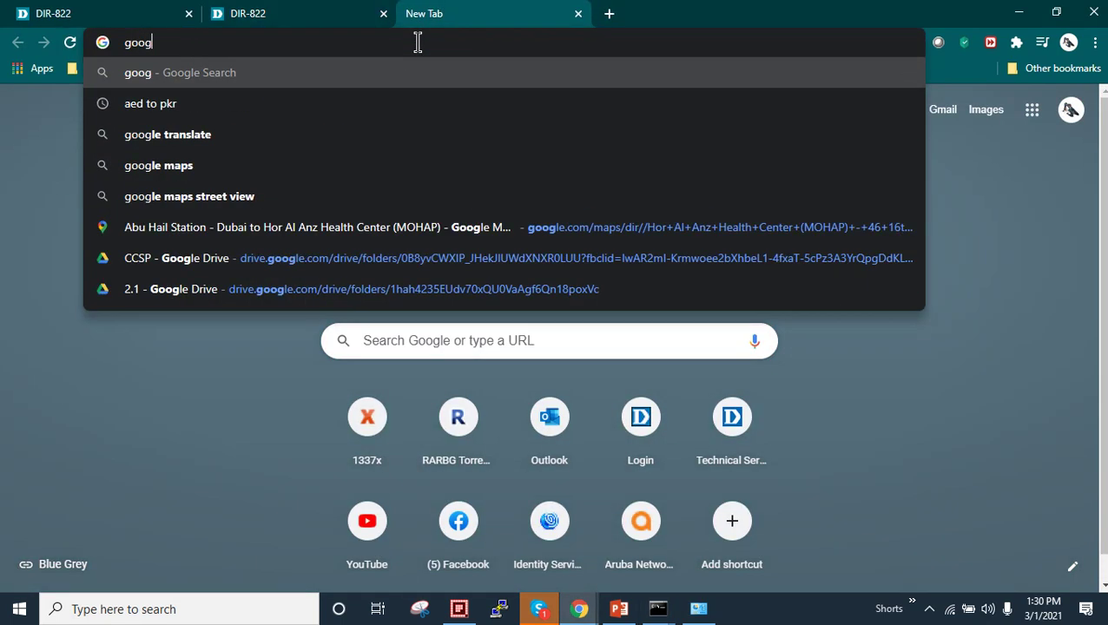
pyautogui.write('le.com')
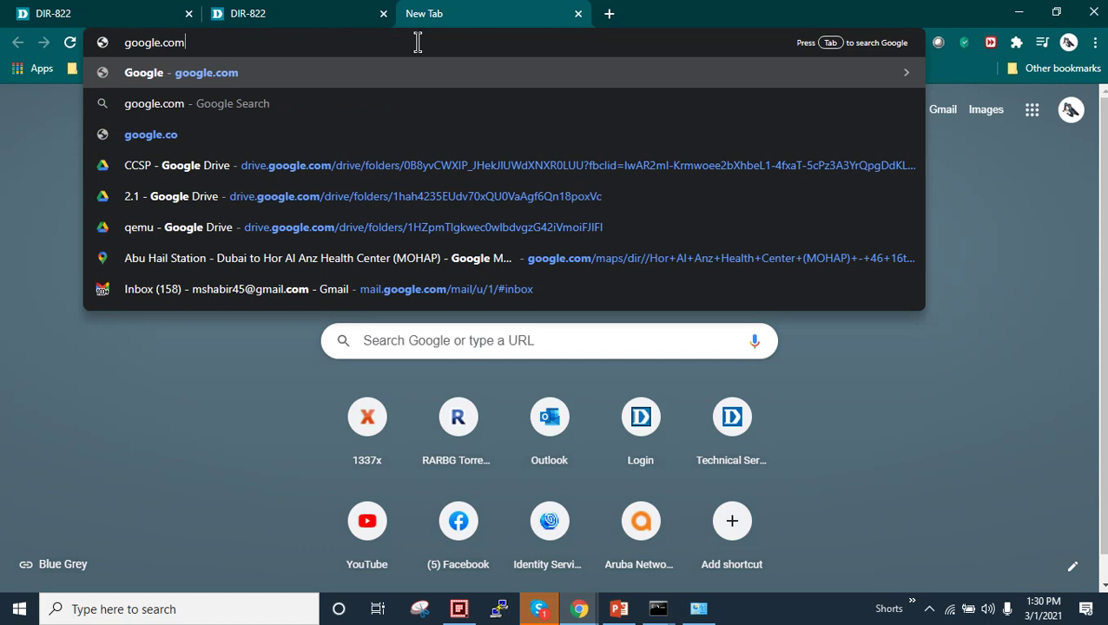
pyautogui.press('Return')
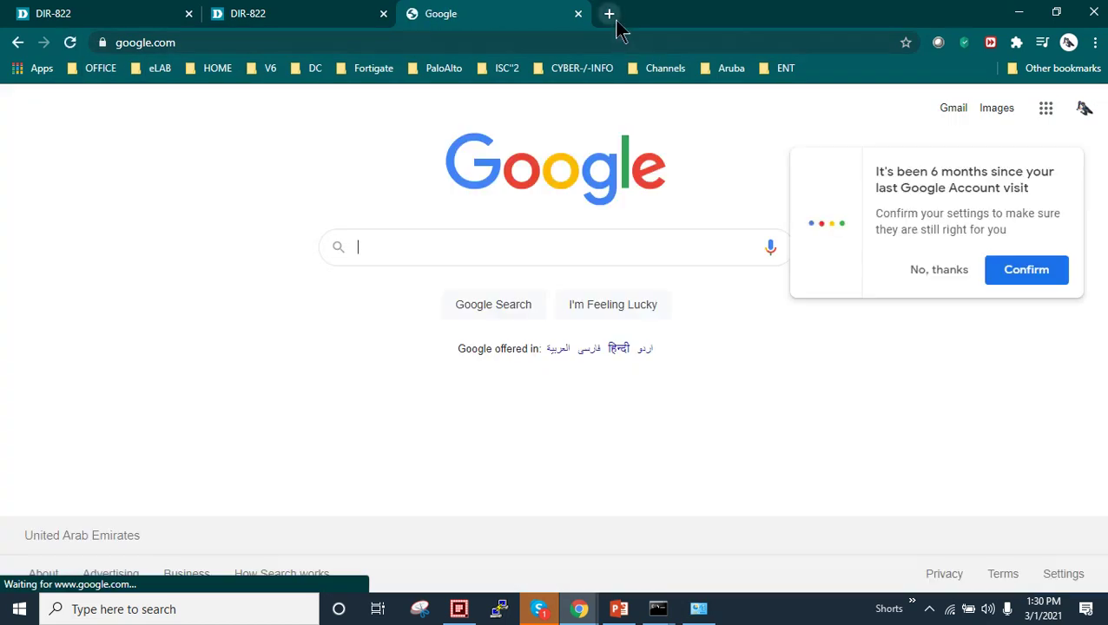
# - Load yahoo.com in another tab and scroll its news, then return to the Repeater Mode slide
pyautogui.click(610, 15)
pyautogui.write('yahoo.com')
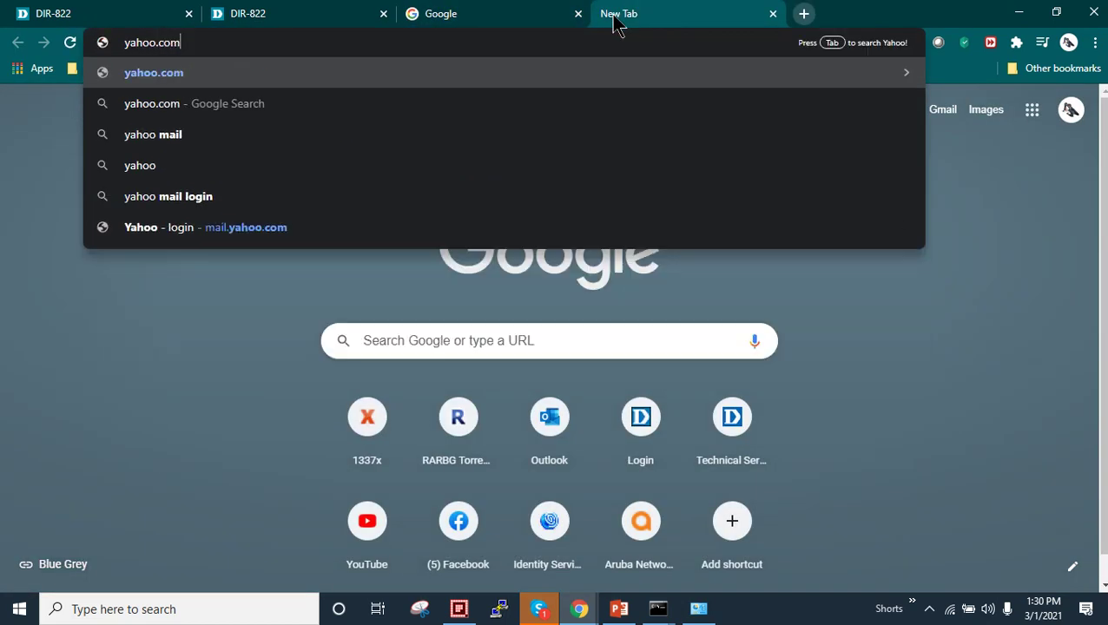
pyautogui.press('Return')
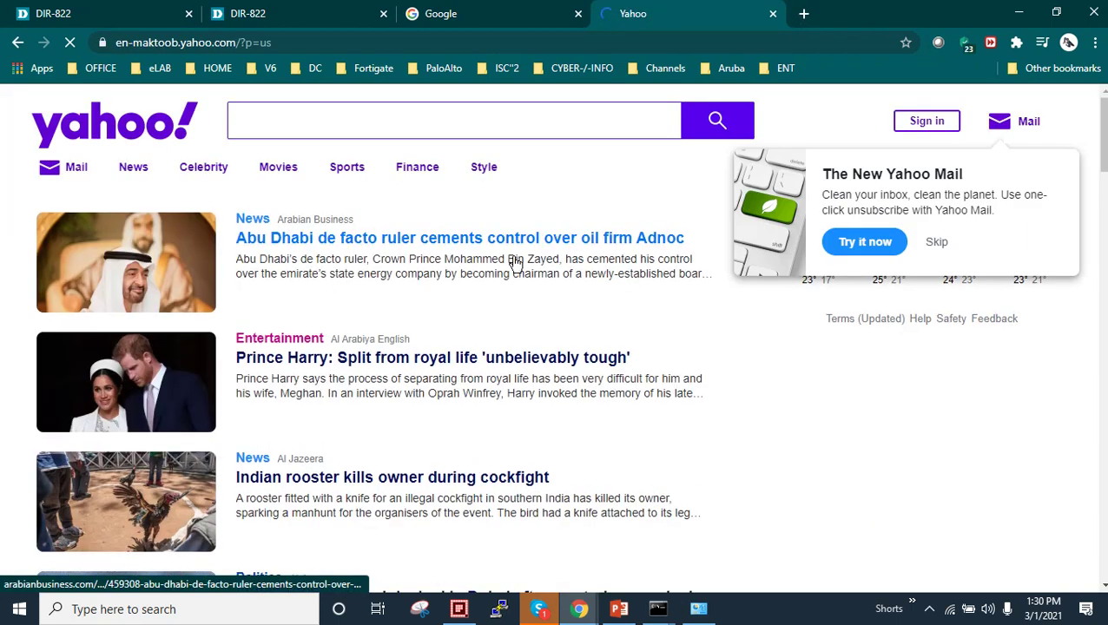
pyautogui.scroll(-4, 512, 265)
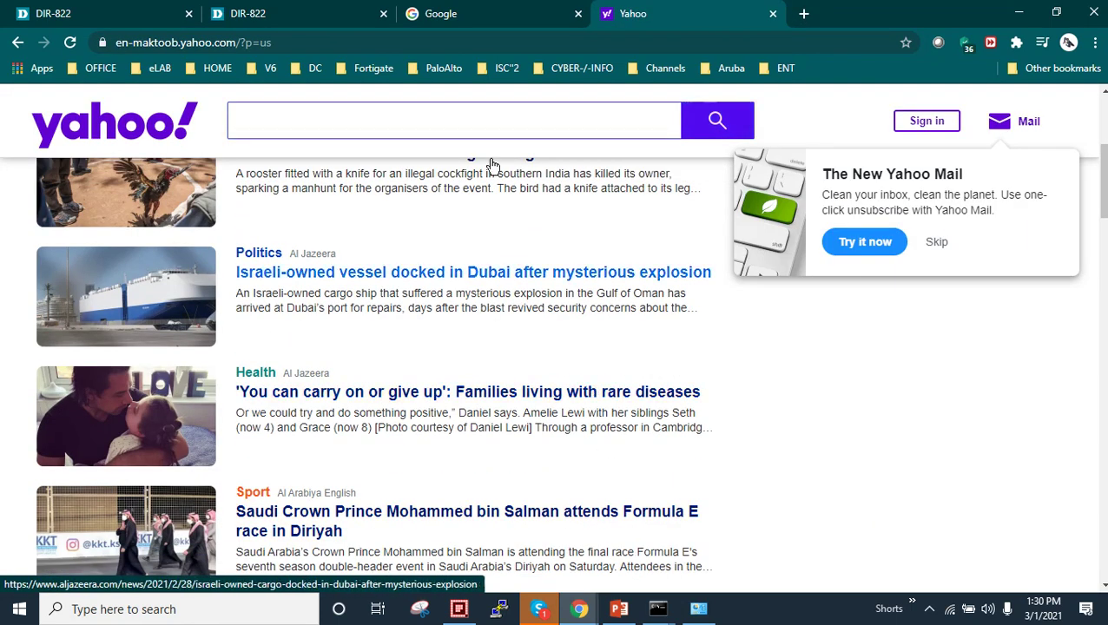
pyautogui.click(619, 610)
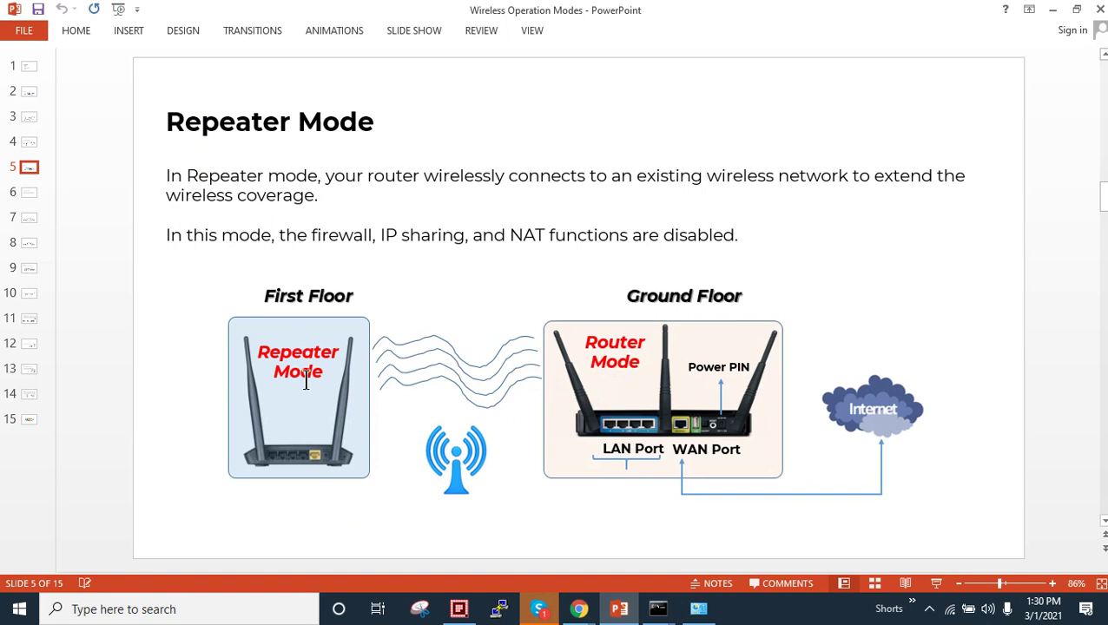
# - Confirm Repeater Mode 2.4_EXT is connected, then bring back the DIR-822 Client page in Chrome
pyautogui.click(952, 613)
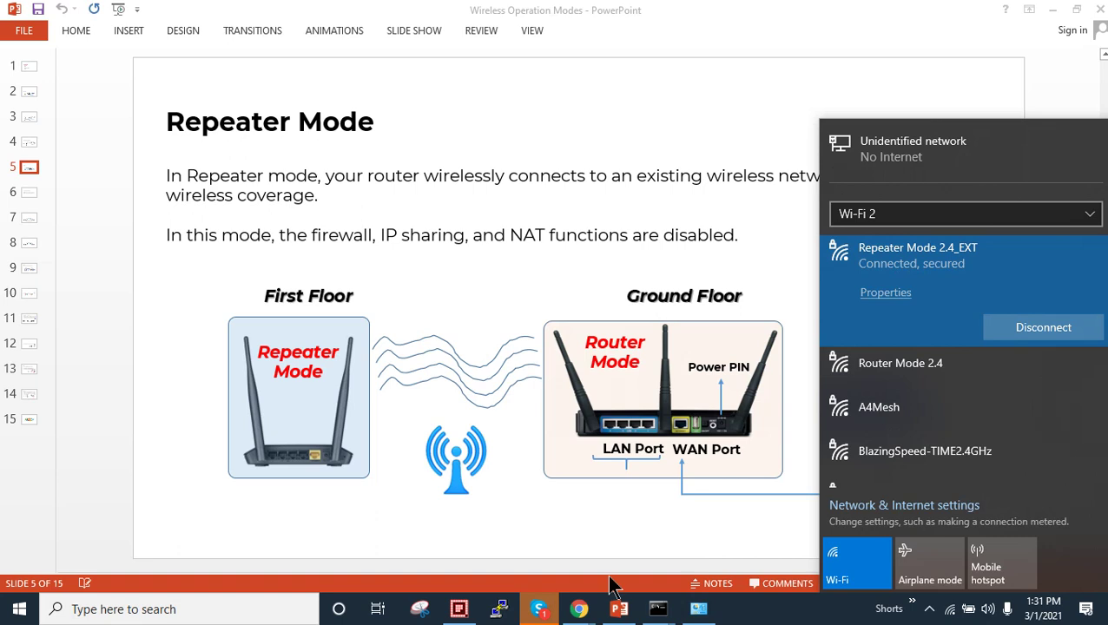
pyautogui.click(578, 609)
pyautogui.click(608, 543)
pyautogui.click(304, 13)
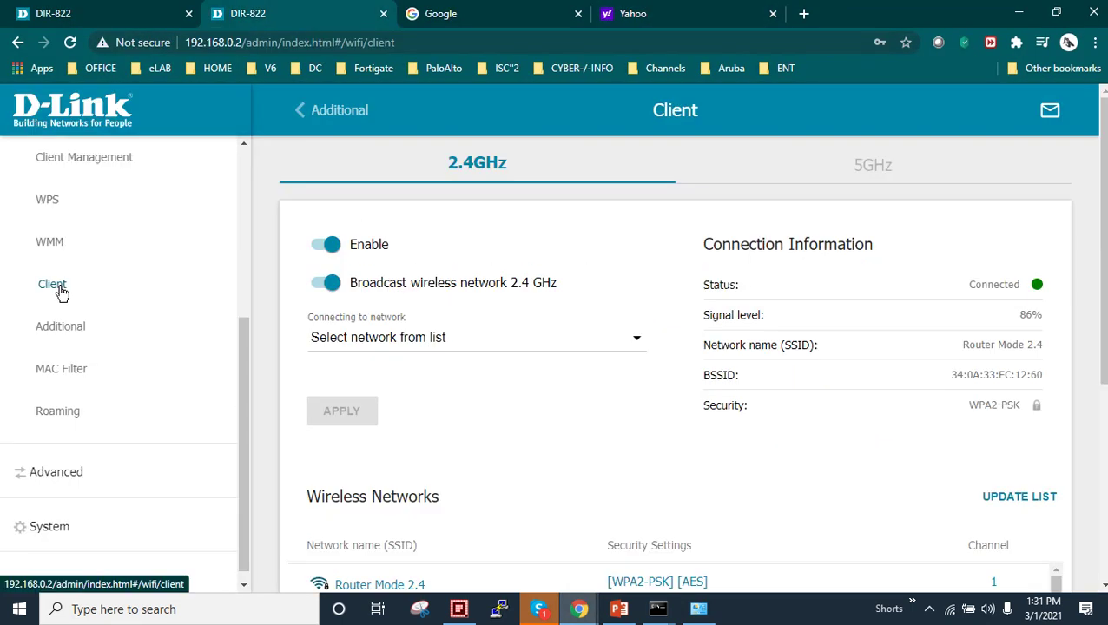
# - View the repeater's Statistics > Clients and Session list, then select Wi-Fi 2 in Network Connections
pyautogui.scroll(3, 62, 291)
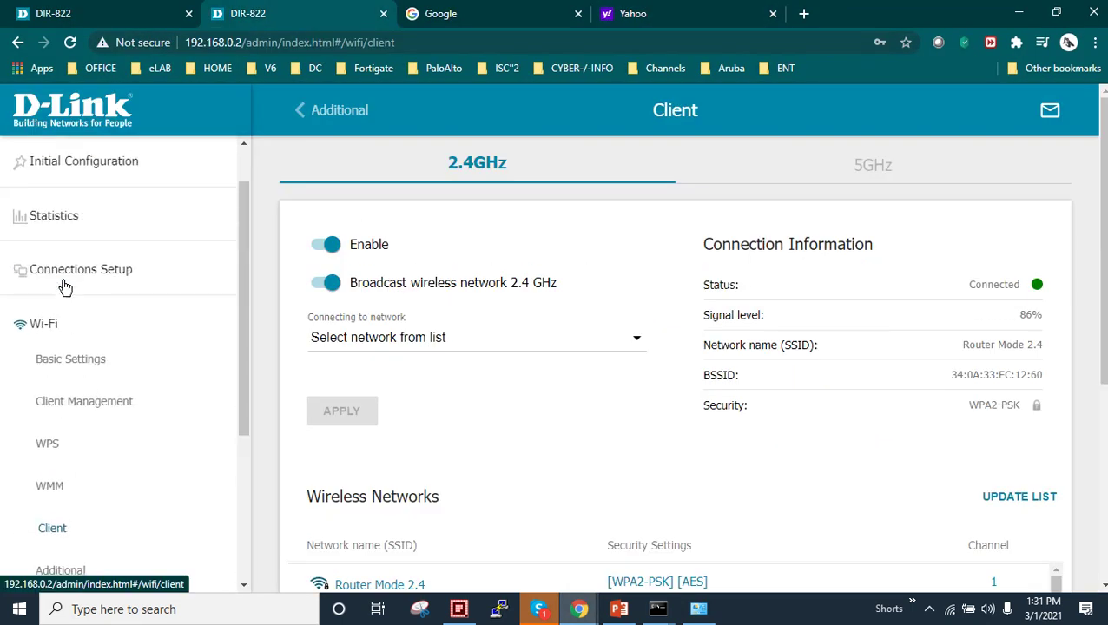
pyautogui.click(63, 224)
pyautogui.click(74, 336)
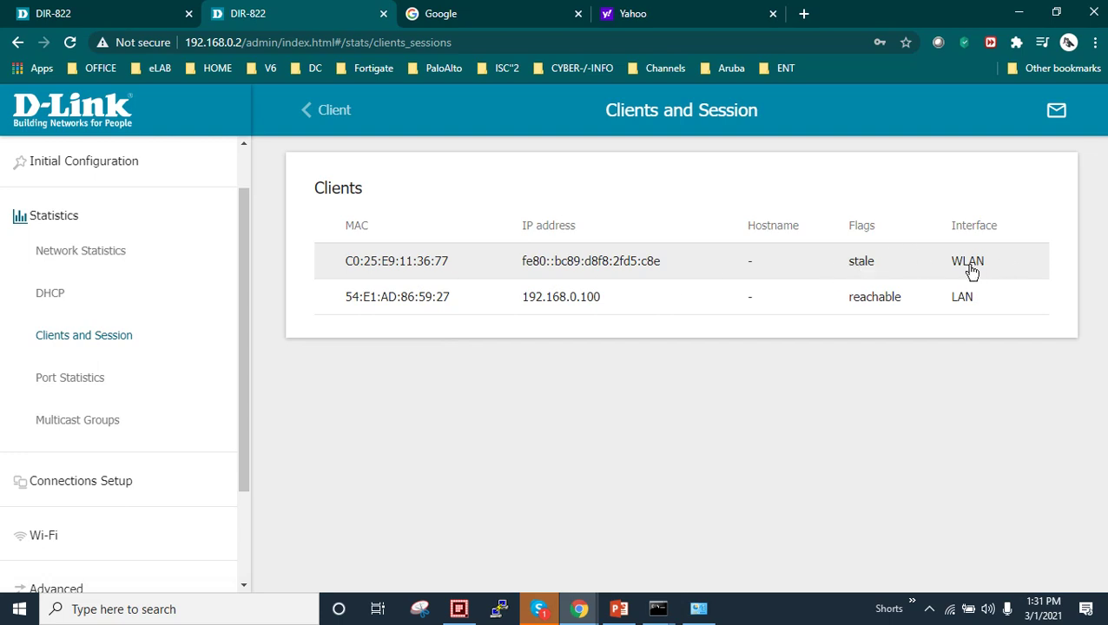
pyautogui.click(698, 609)
pyautogui.click(48, 183)
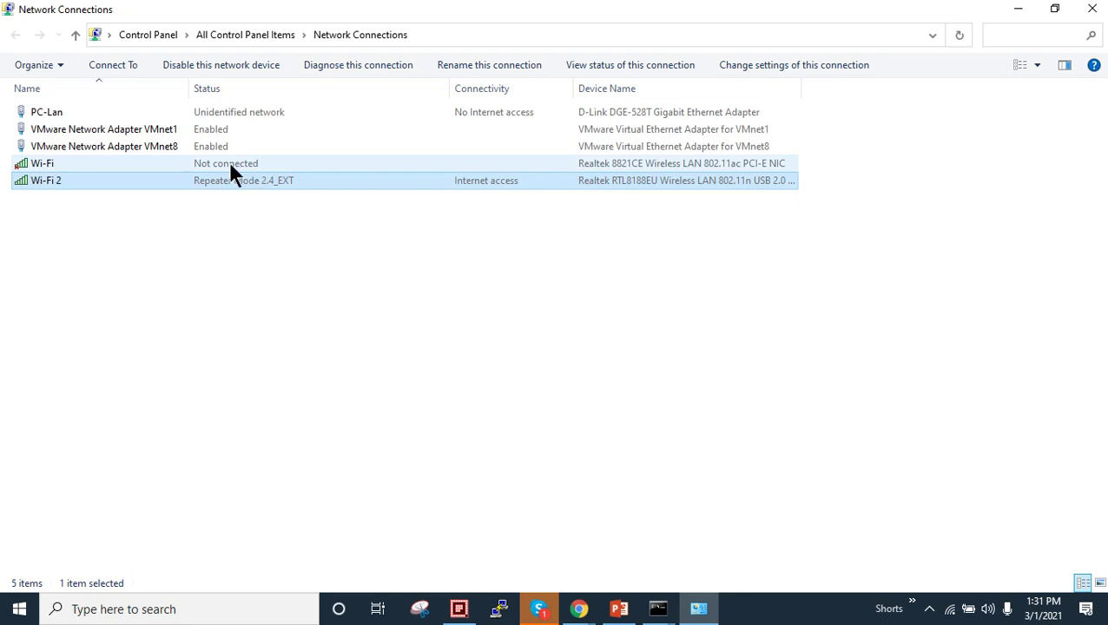
# - Disable the PC-Lan wired adapter, leaving Wi-Fi 2 on Repeater Mode 2.4_EXT as the only connection
pyautogui.rightClick(45, 115)
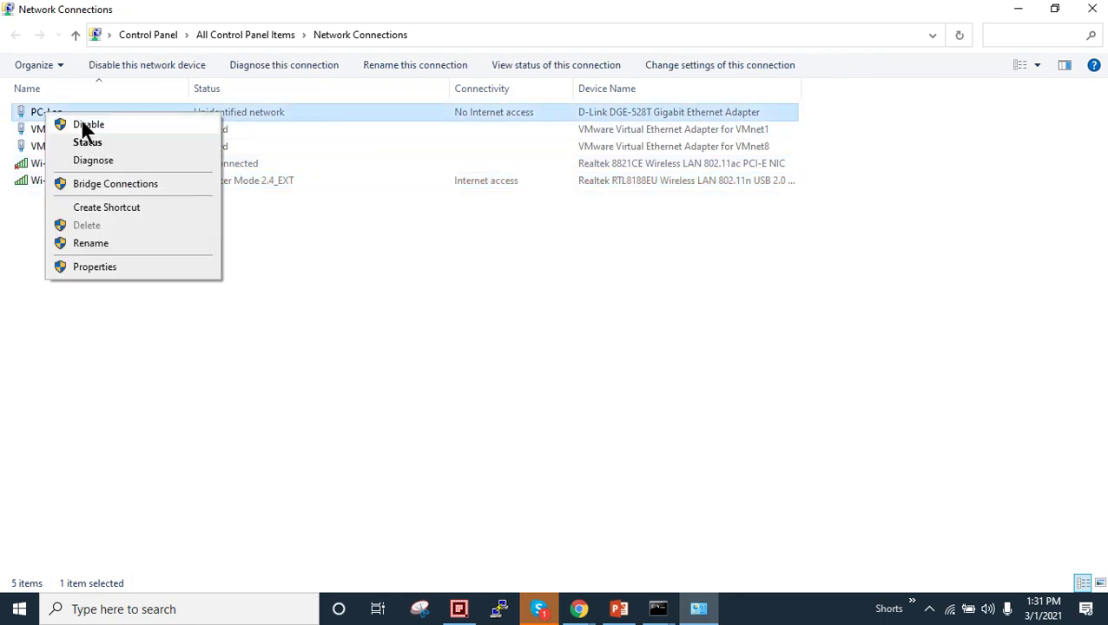
pyautogui.click(81, 124)
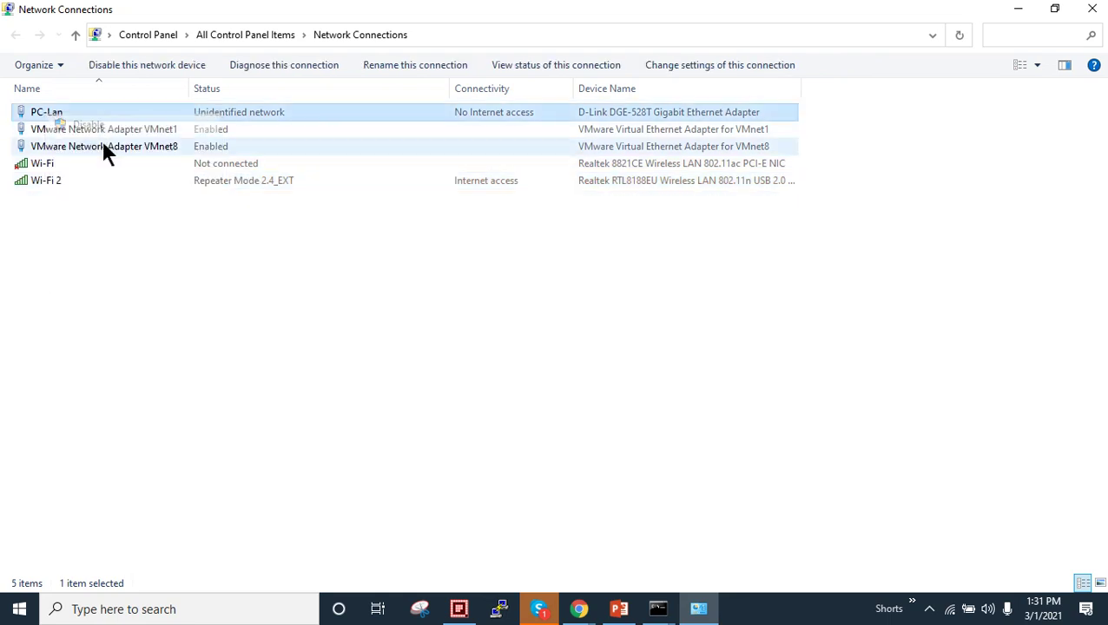
pyautogui.click(59, 180)
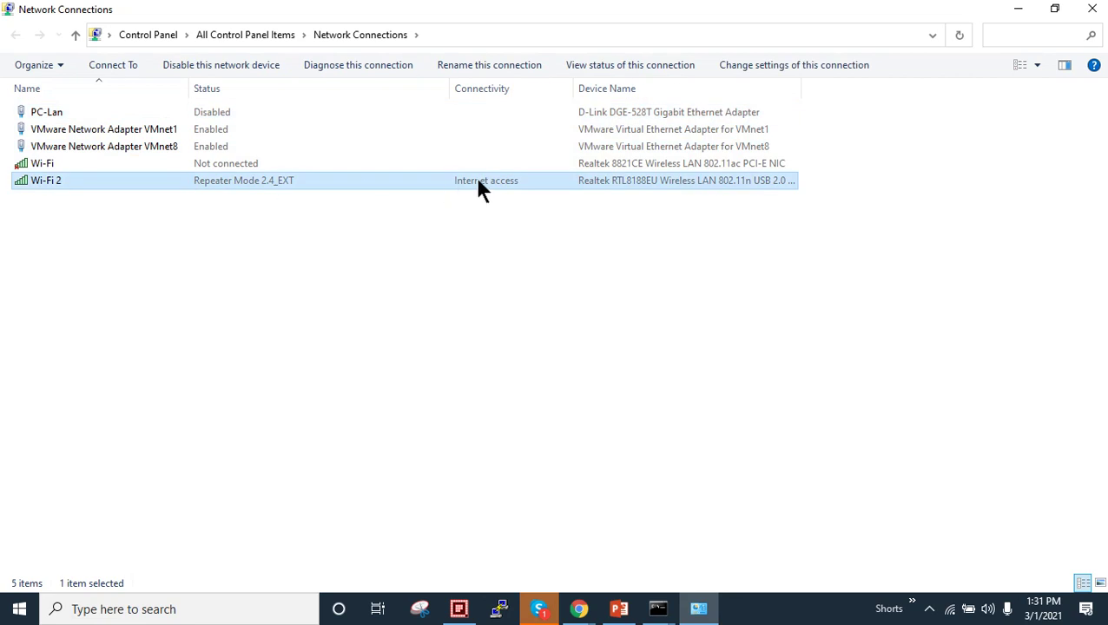
pyautogui.click(579, 609)
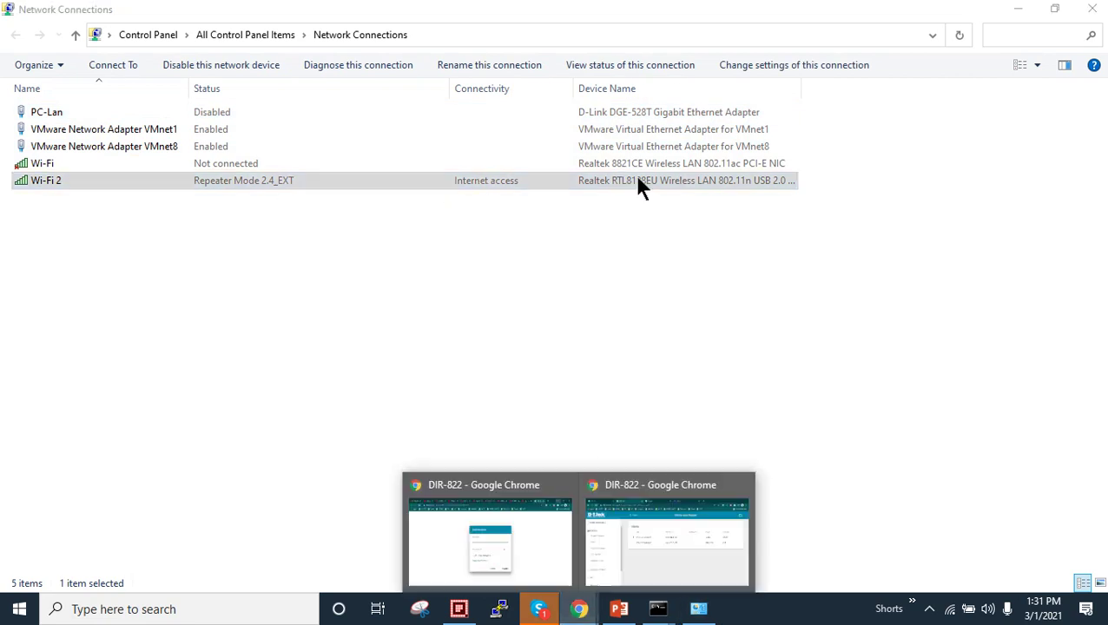
# - Close the Google and Yahoo tabs and load google.com in a new Chrome tab over Wi-Fi
pyautogui.click(680, 511)
pyautogui.click(536, 10)
pyautogui.click(579, 14)
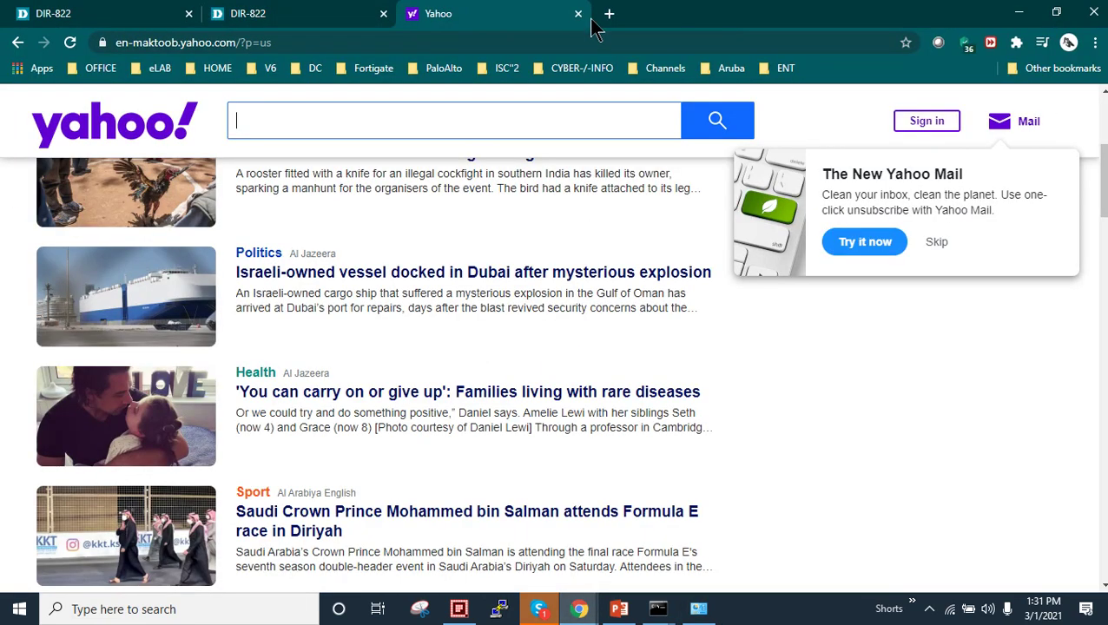
pyautogui.click(578, 14)
pyautogui.click(420, 13)
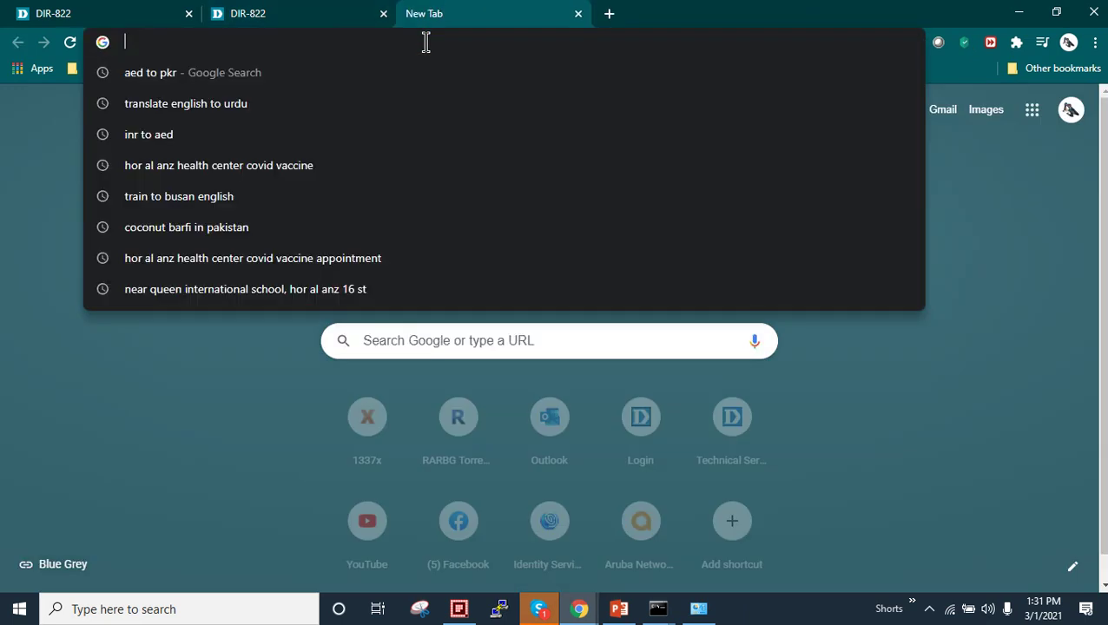
pyautogui.write('goog')
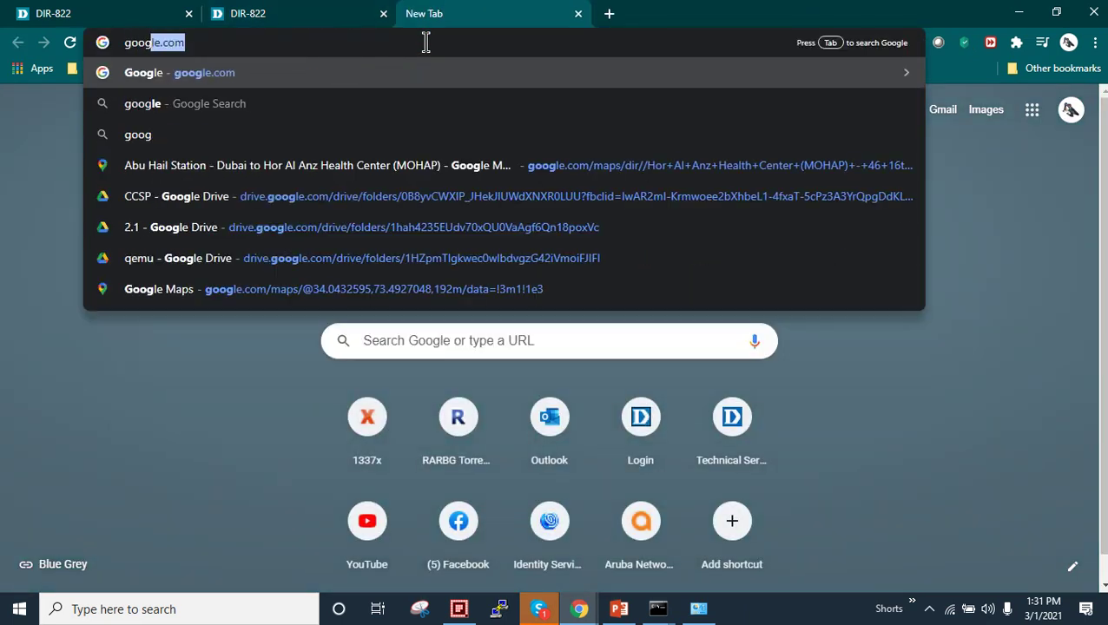
pyautogui.write('le.co')
pyautogui.press('Return')
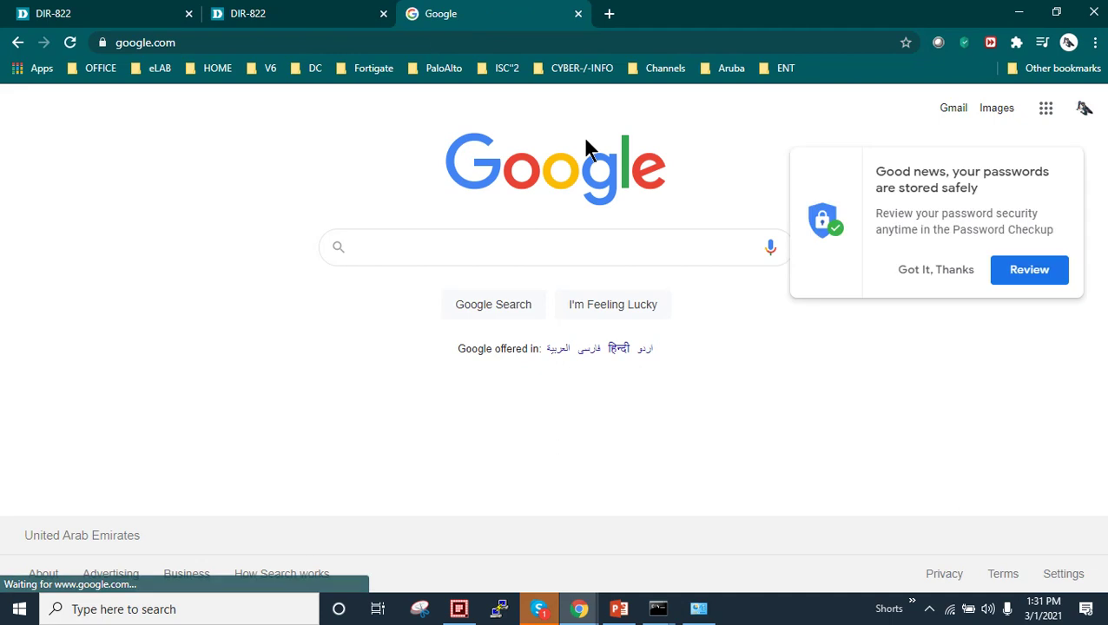
# - Dismiss the password checkup notice and confirm Repeater Mode 2.4_EXT is still connected
pyautogui.click(961, 272)
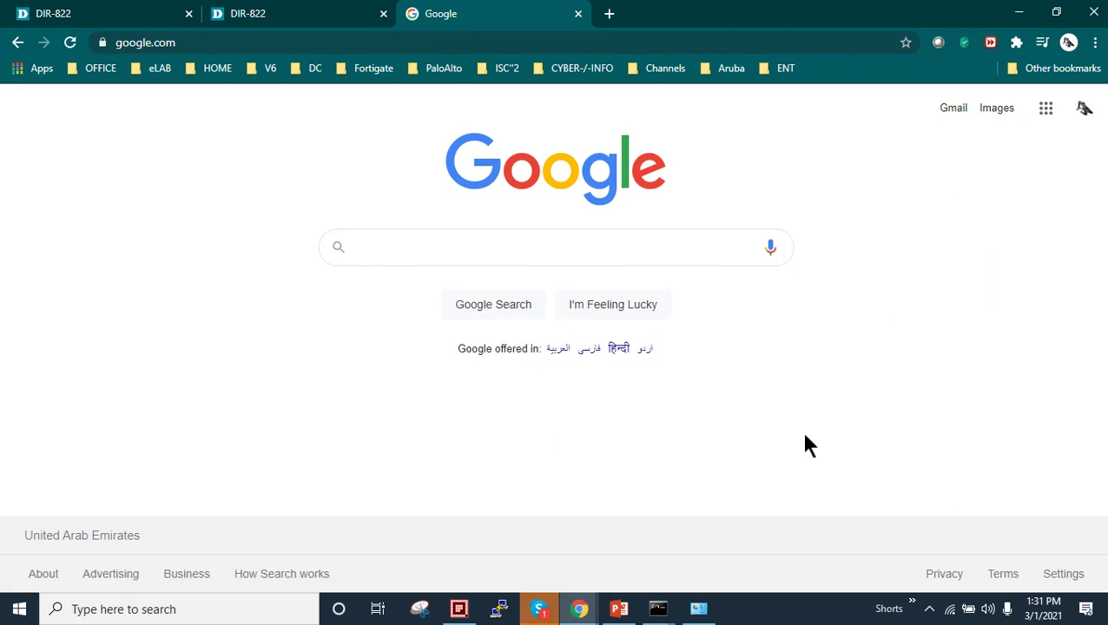
pyautogui.click(951, 610)
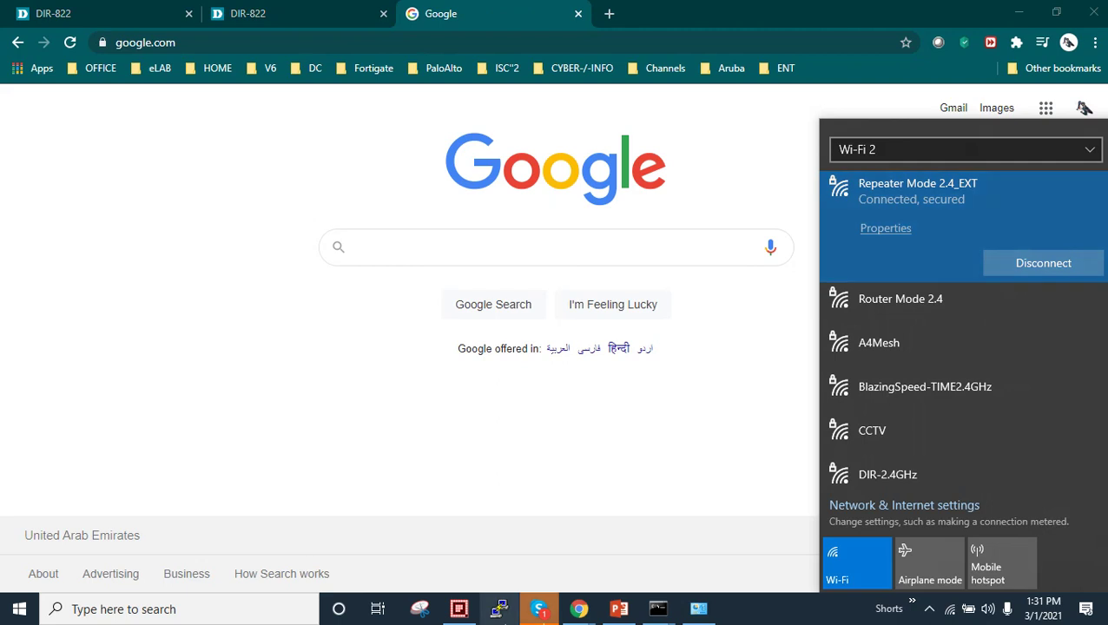
pyautogui.click(618, 608)
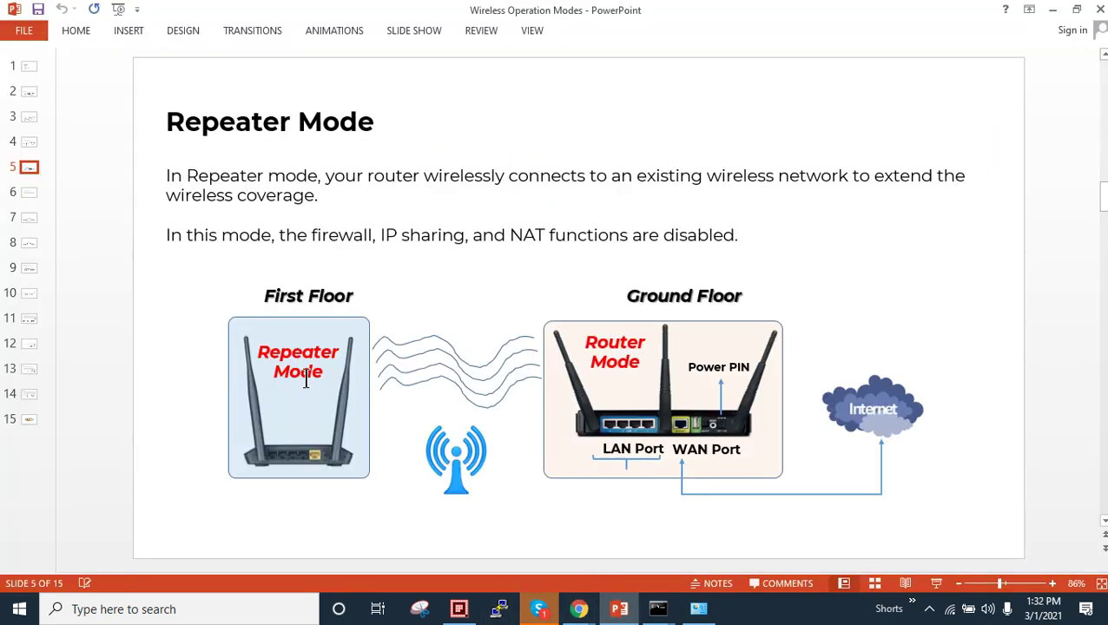